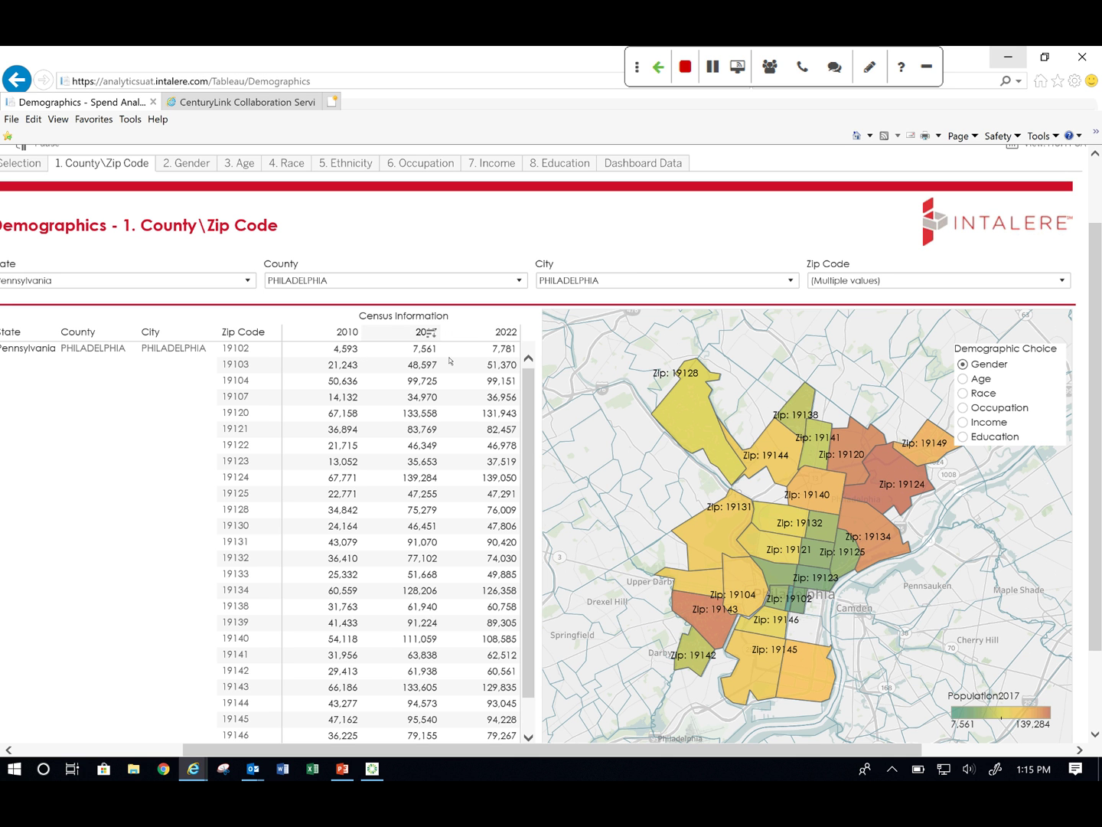
Review the Philadelphia Gender demographics, followed by the Age breakdown by zip code in its table and stacked chart
mouse_move(431, 346)
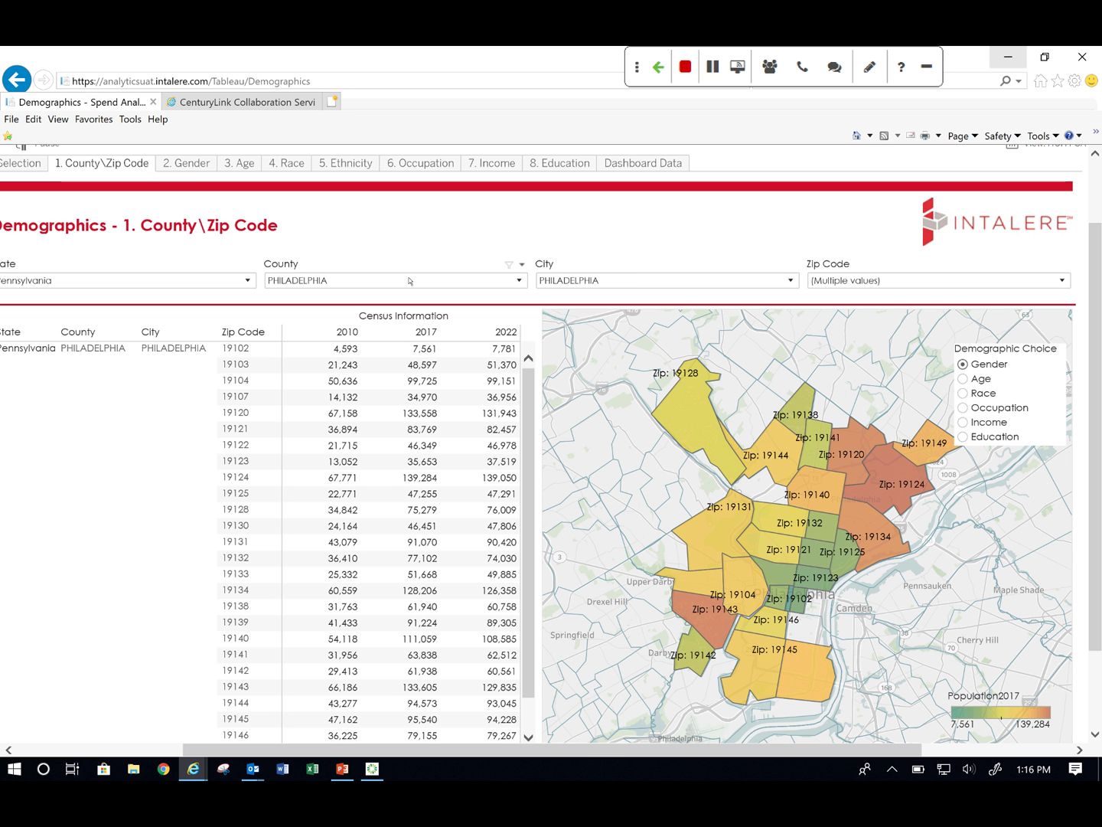
click(190, 165)
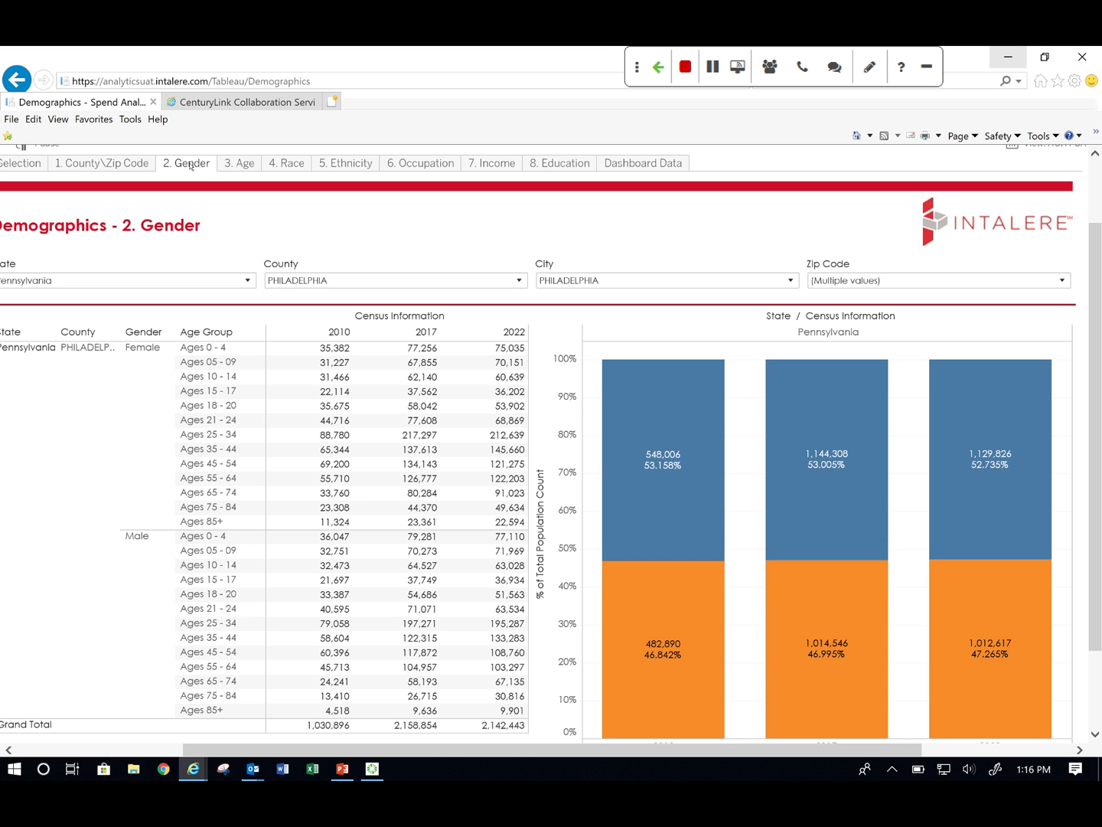
click(245, 163)
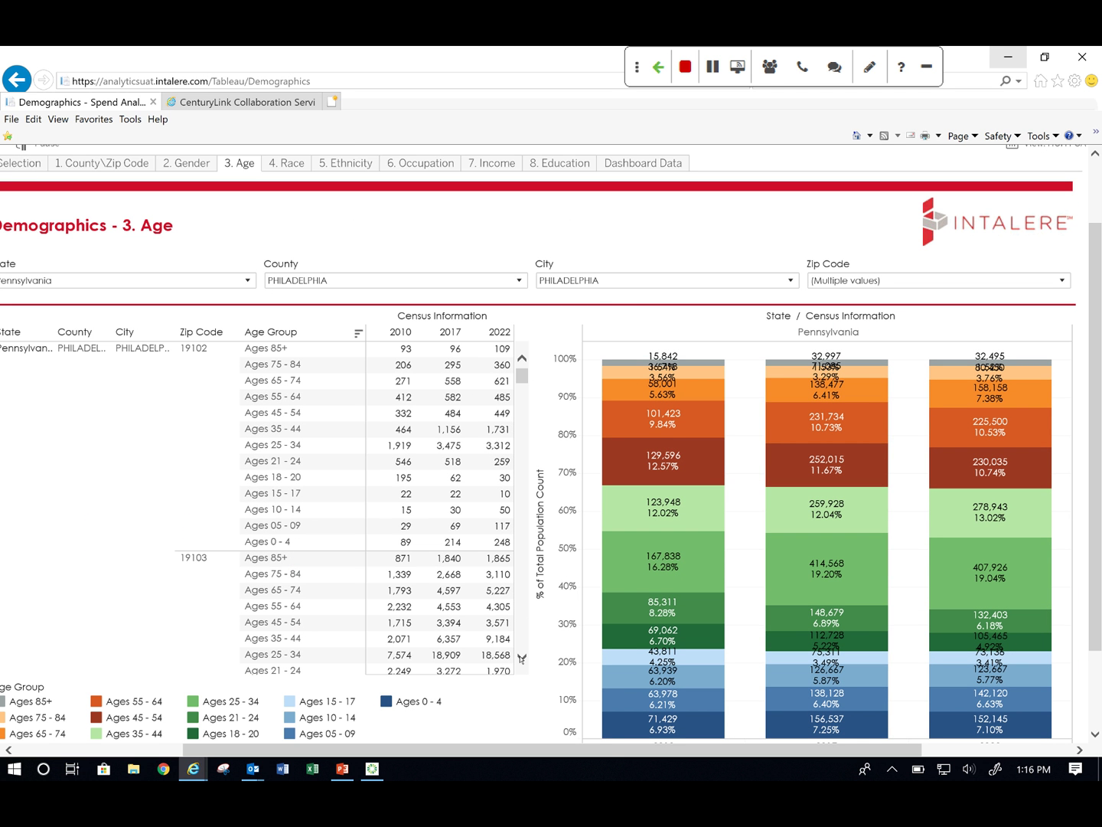
scroll(511, 656, down, 5)
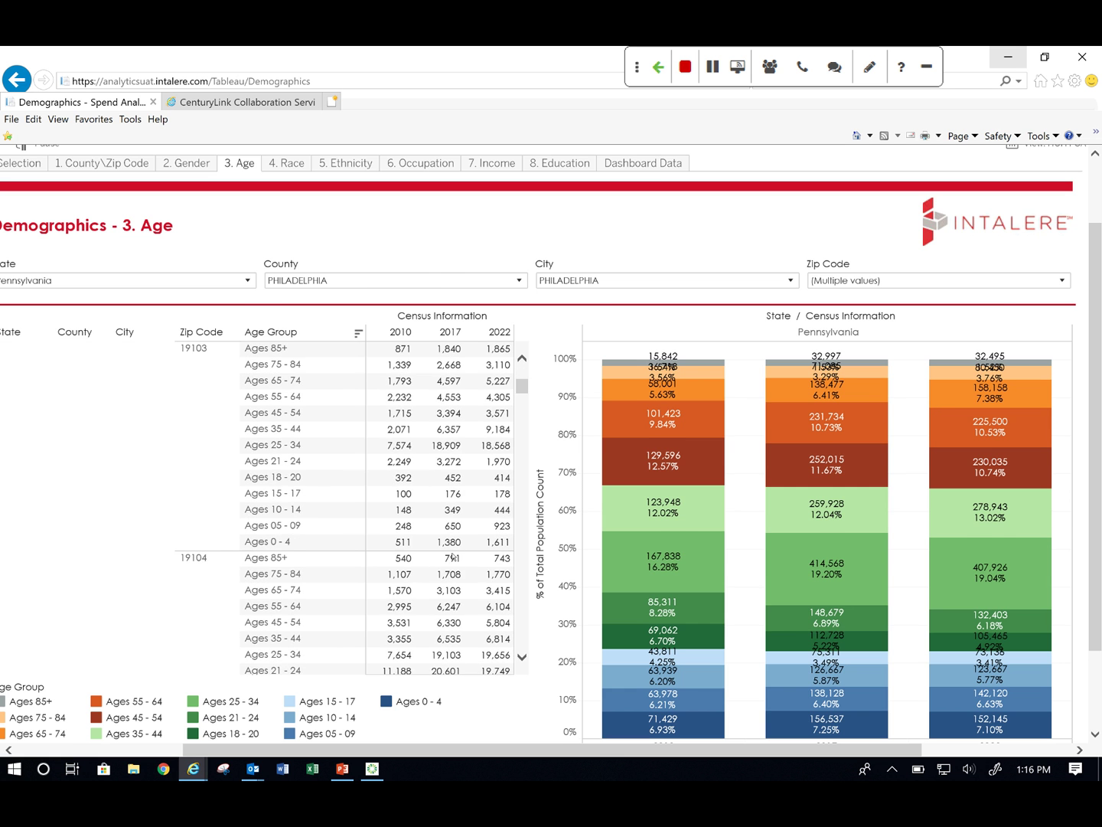
scroll(490, 583, down, 4)
scroll(528, 336, up, 1)
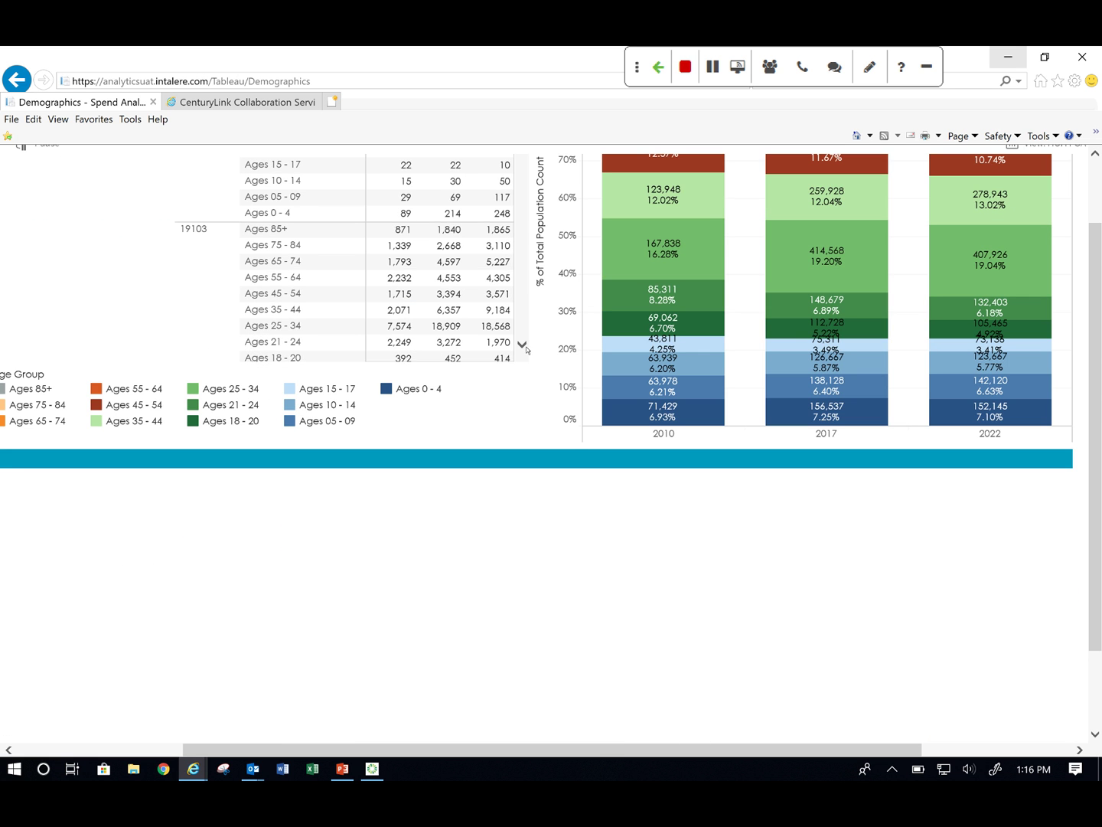
scroll(527, 350, up, 1)
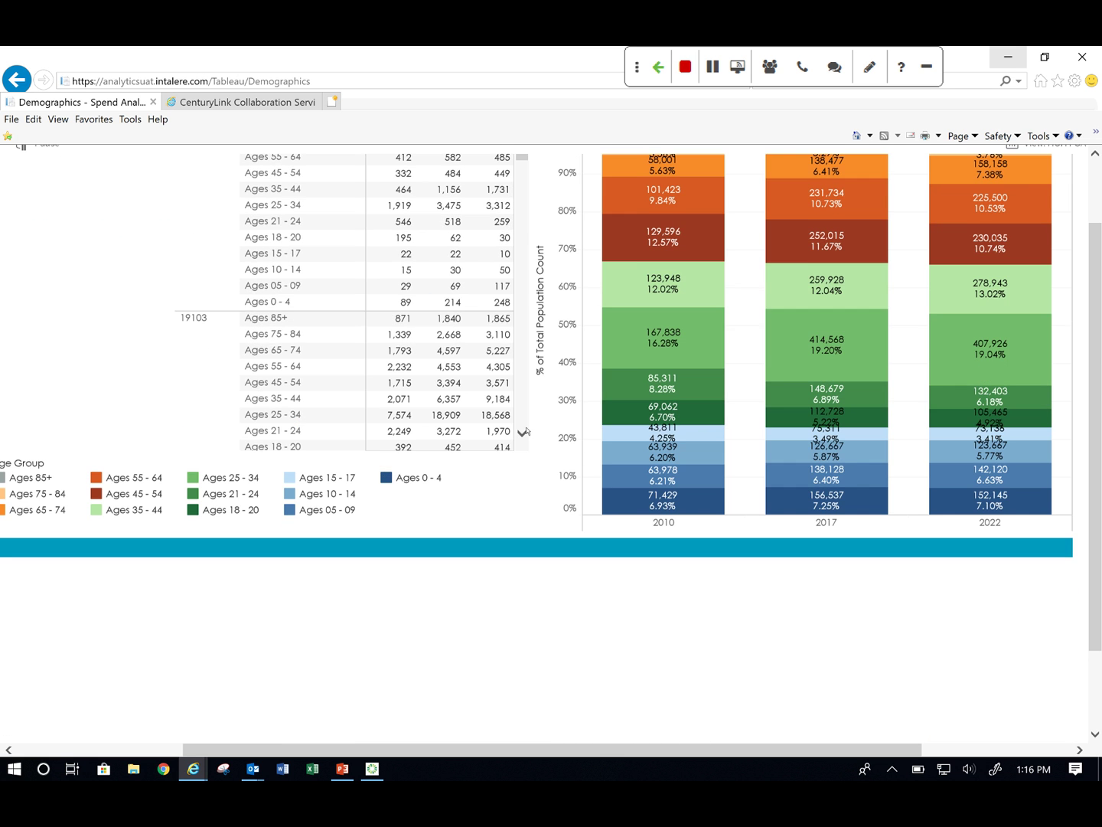
scroll(526, 432, up, 1)
click(524, 552)
click(524, 552)
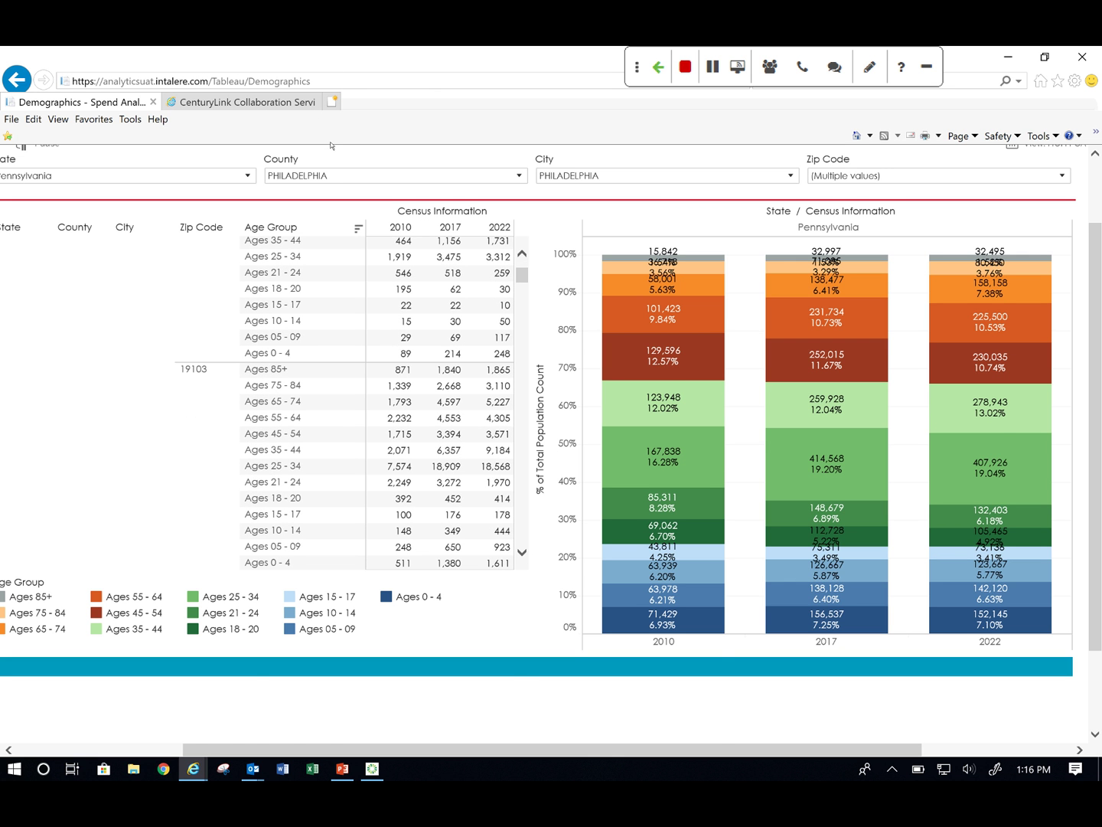
scroll(385, 344, up, 3)
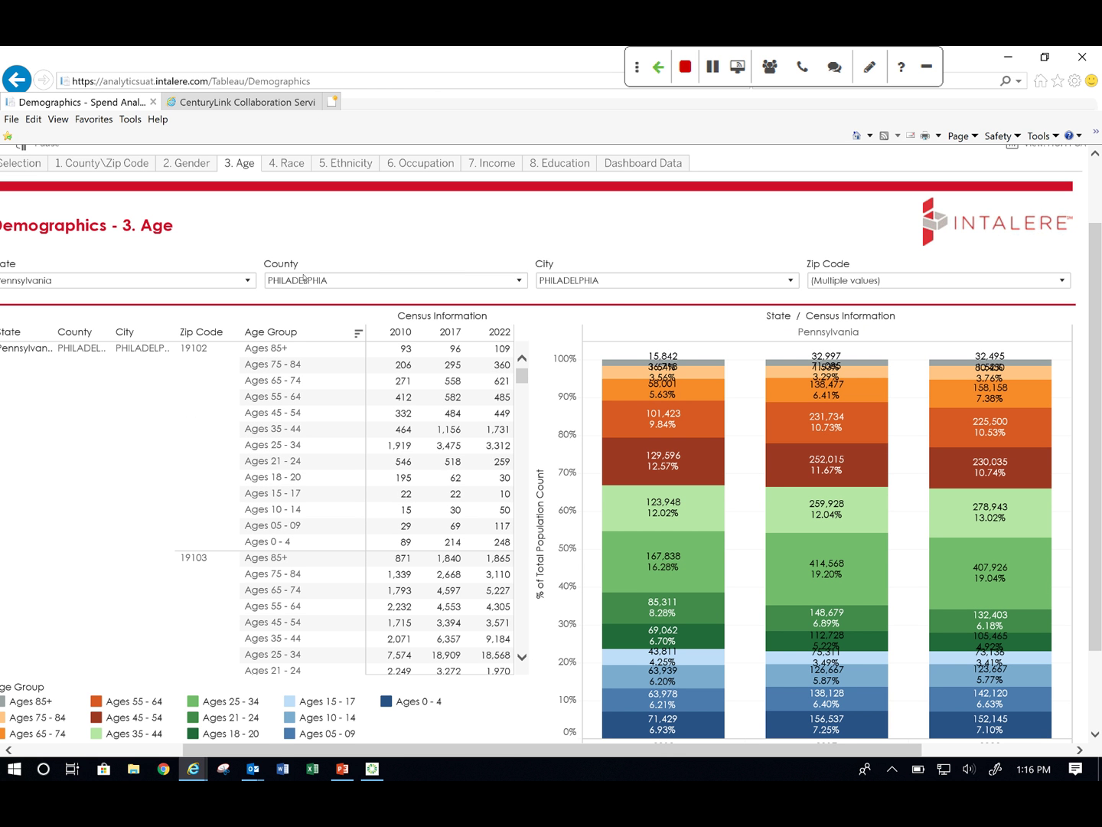
View the Race, Ethnicity and Occupation demographics for the selected Philadelphia zip codes in turn
click(292, 162)
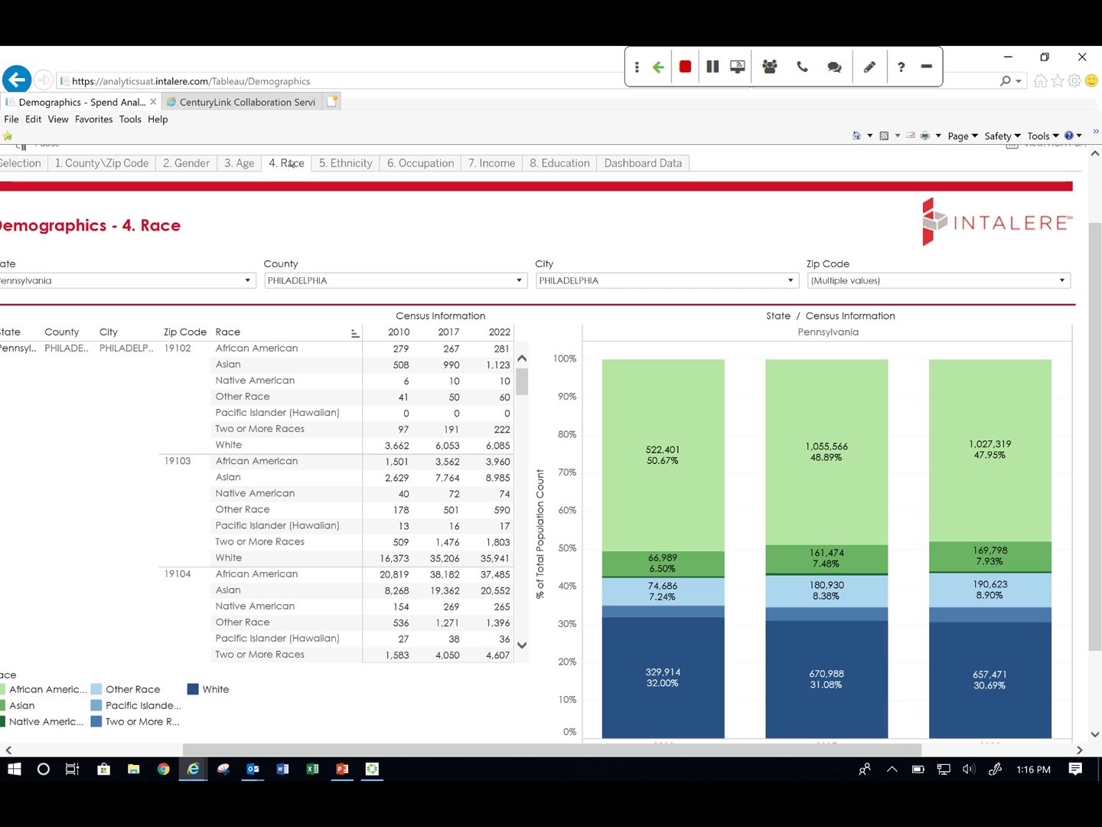
click(352, 163)
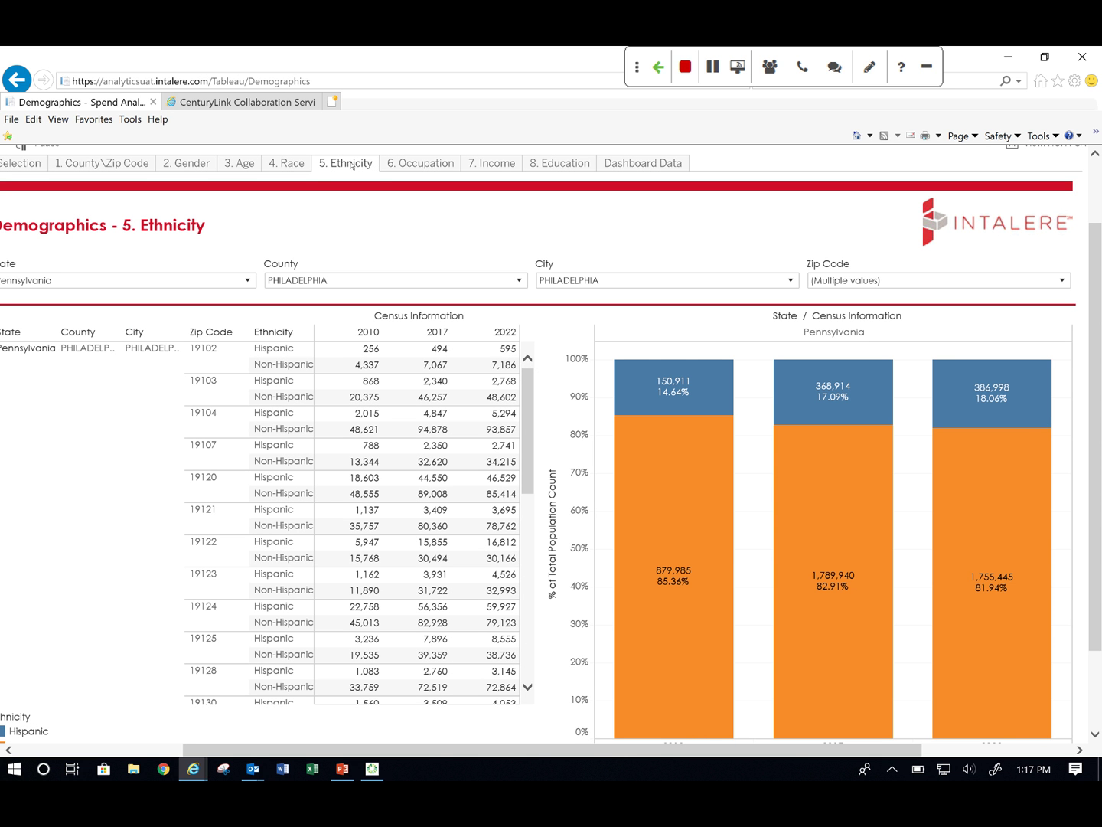
click(411, 162)
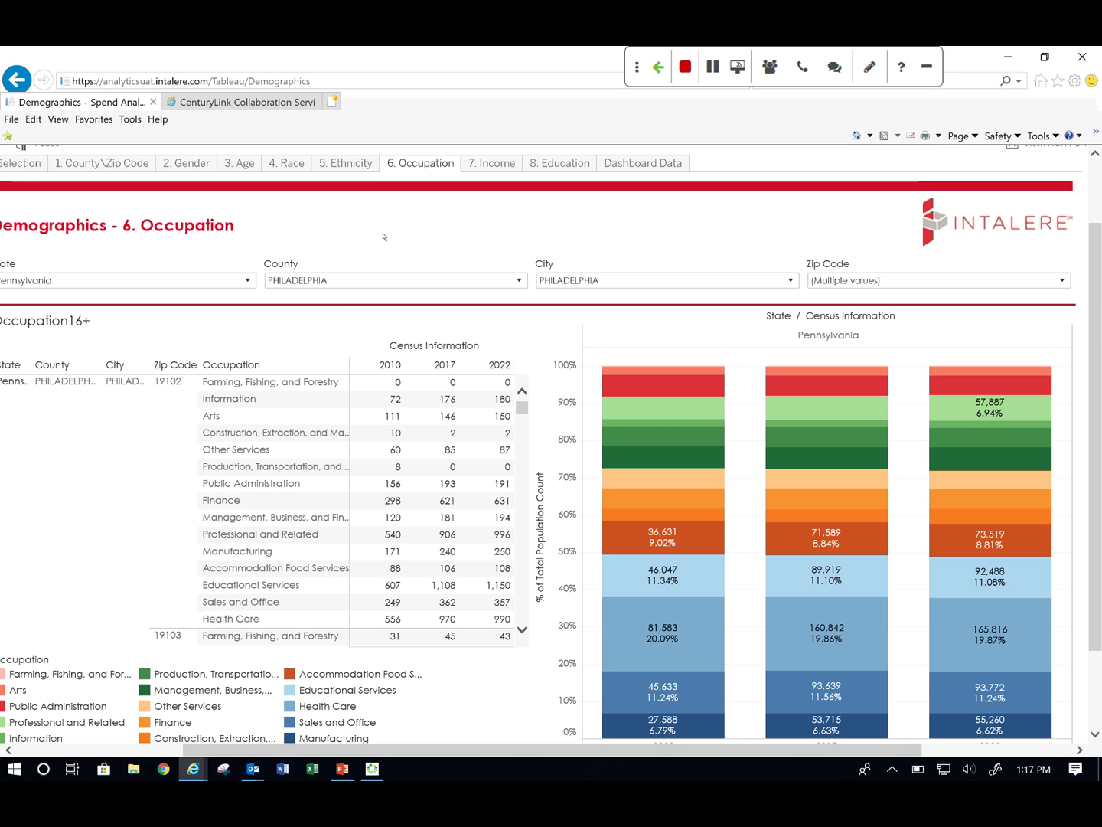
Return to the Analytics home page and open the Navigate dashboards
scroll(375, 238, up, 1)
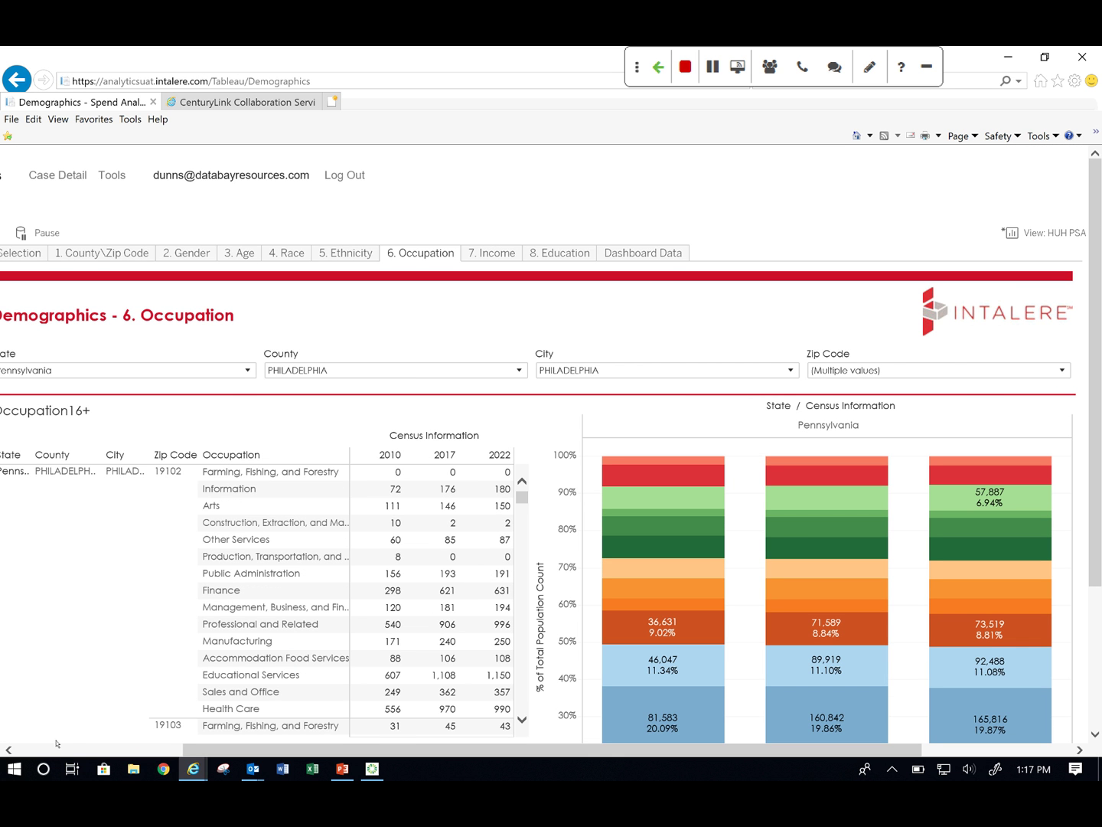
scroll(217, 181, left, 3)
click(218, 179)
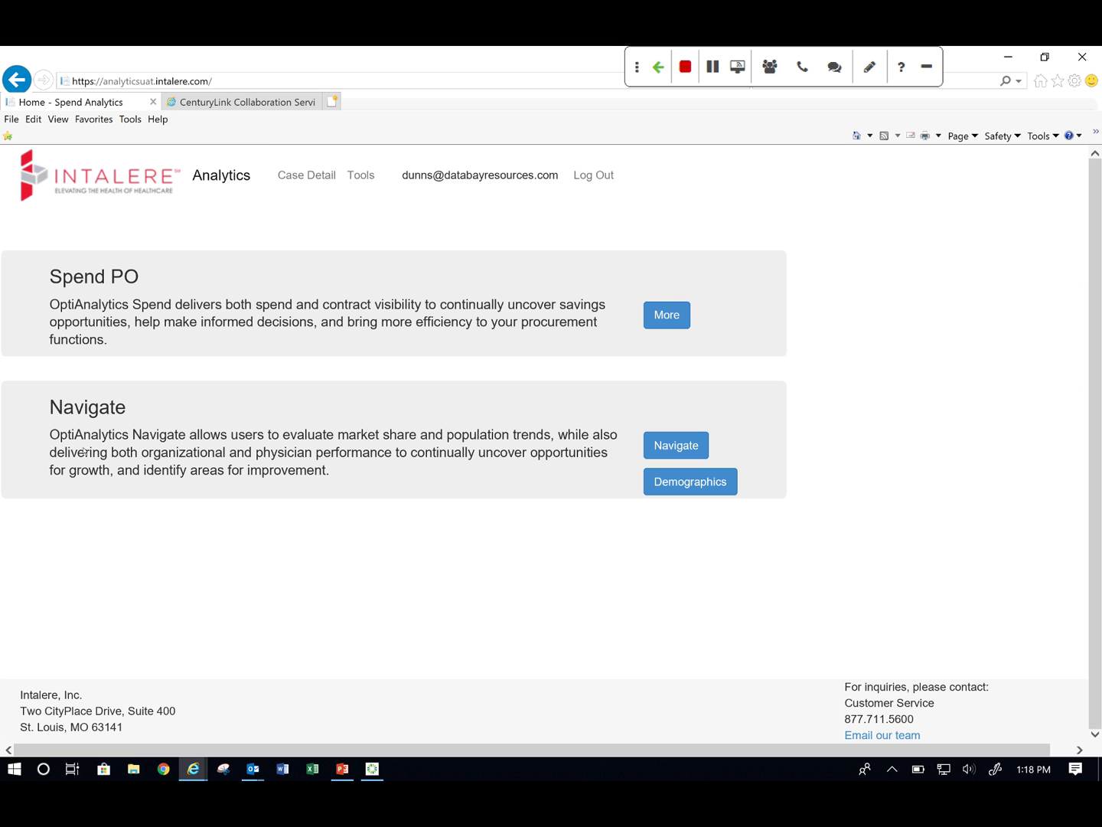
click(677, 447)
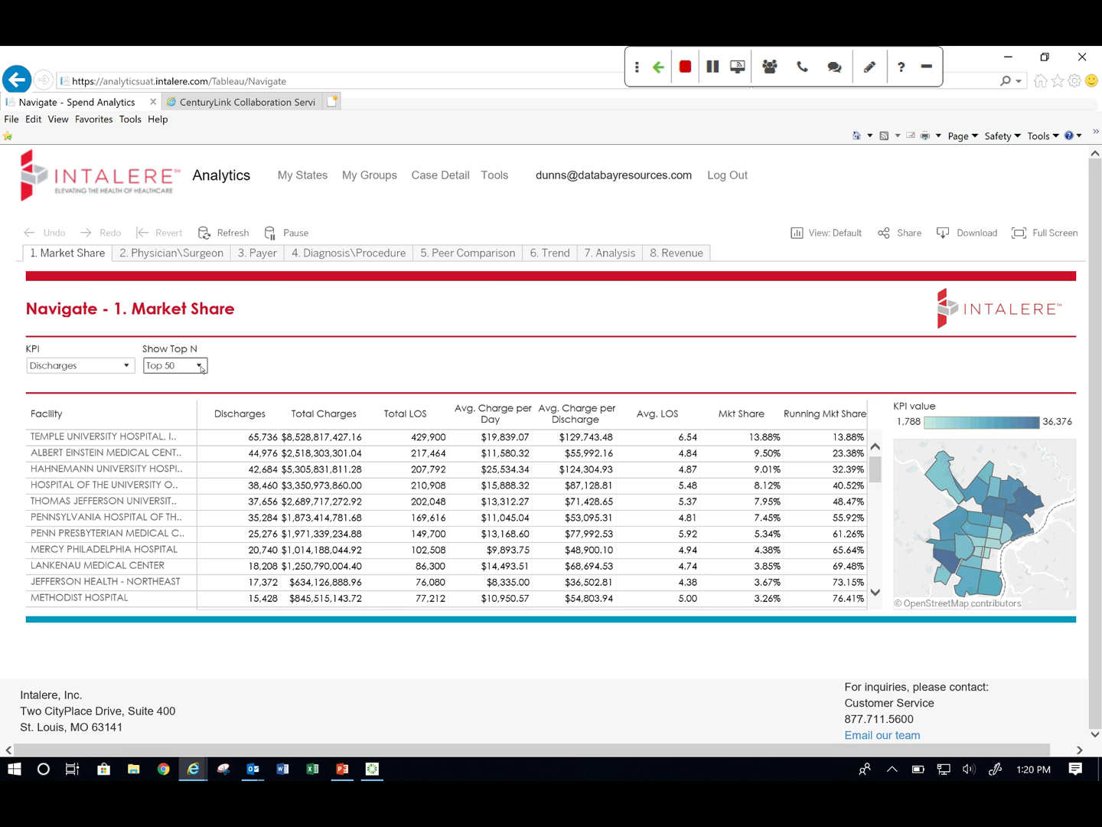
Examine the Top 50 facilities in the Market Share table from the first row down to the grand total
scroll(151, 492, down, 13)
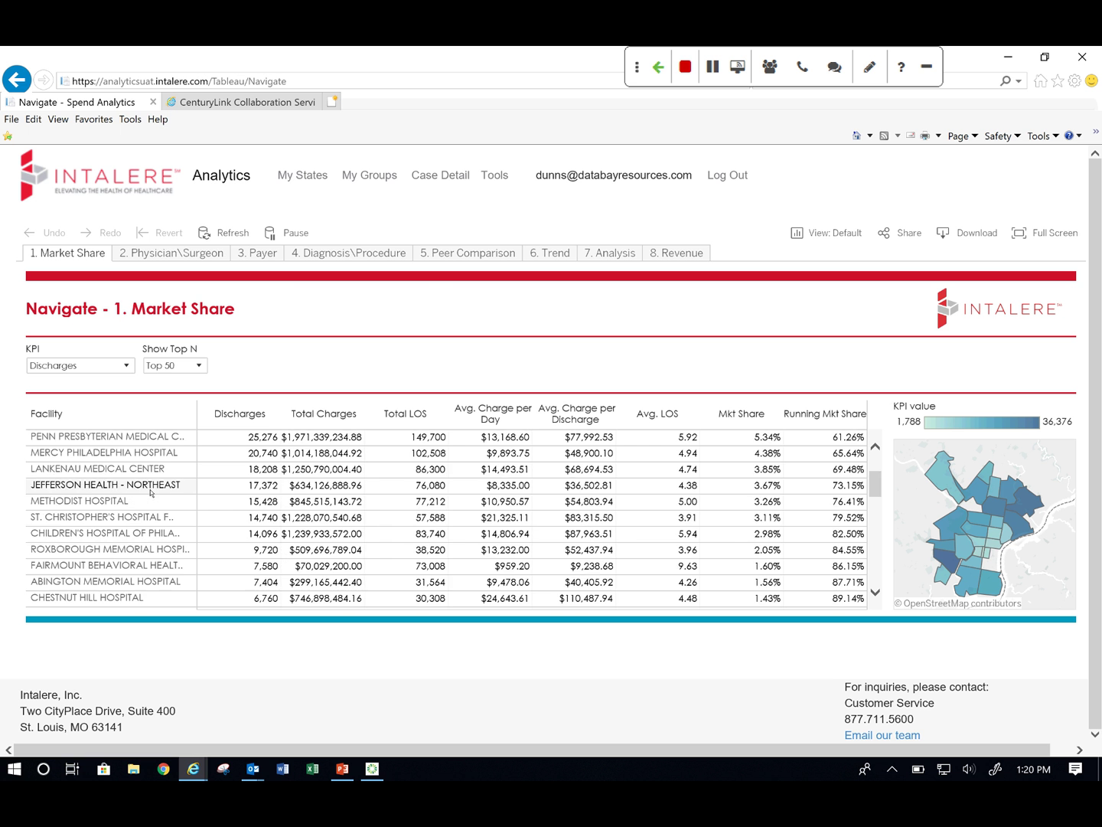
scroll(259, 527, down, 6)
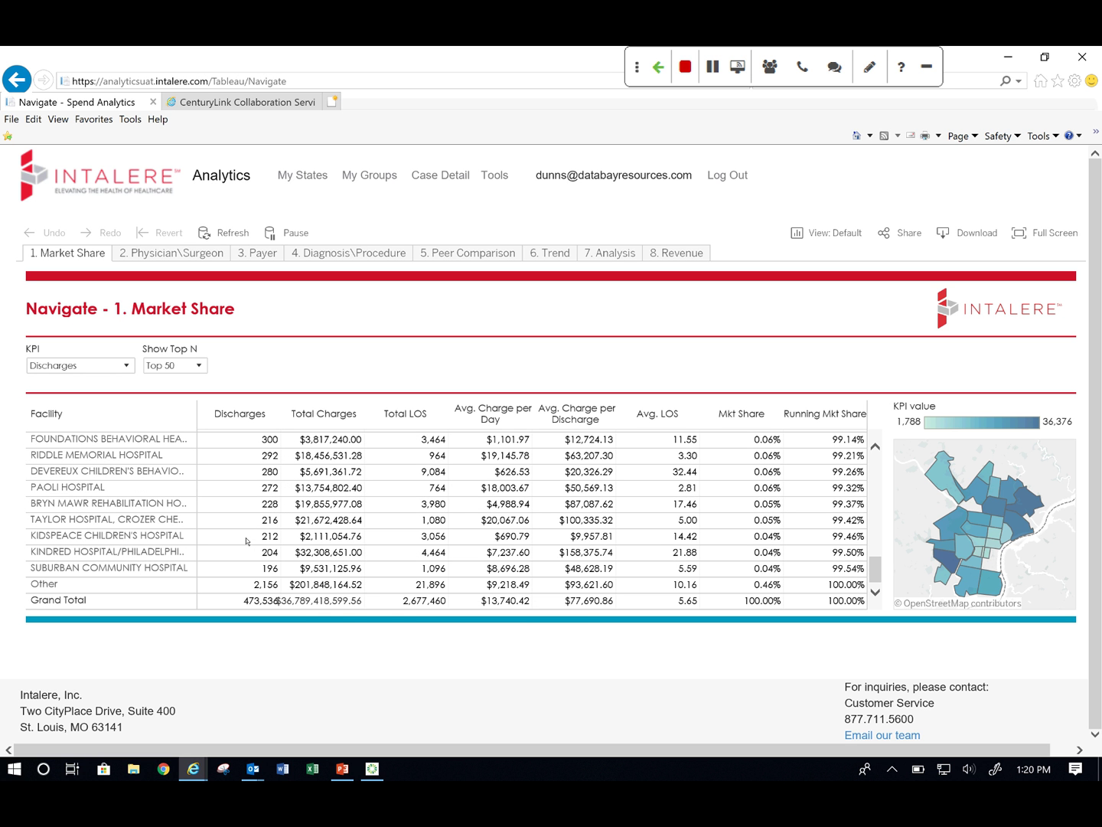
mouse_move(251, 610)
scroll(251, 610, up, 19)
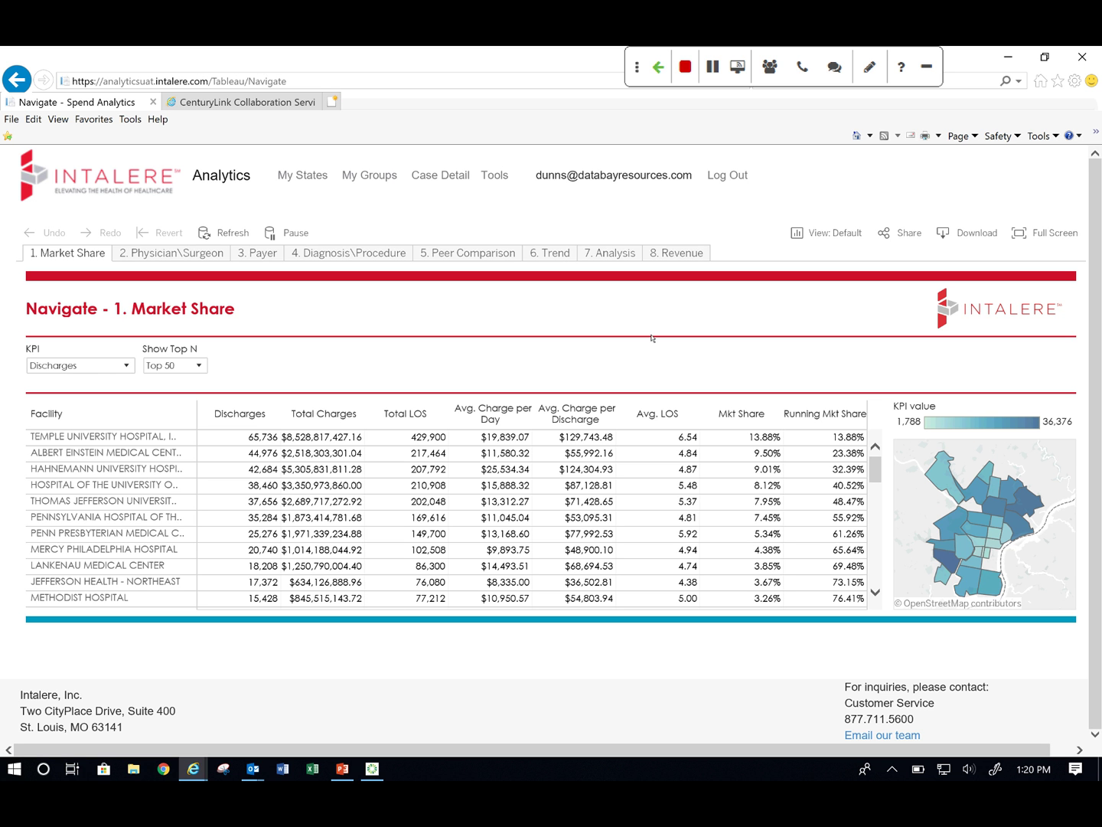
Filter the Market Share facility table by patient zip code 19131 on the map, check the facilities' market shares, and clear the filter
mouse_move(954, 526)
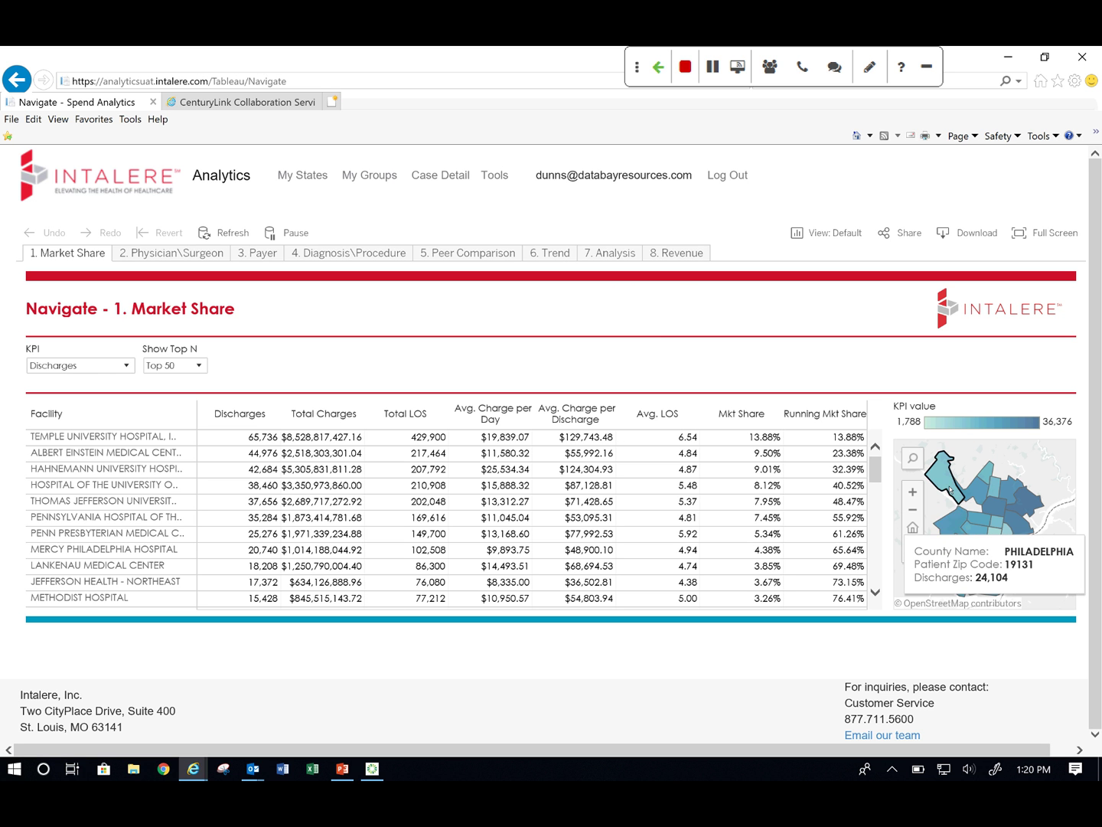
mouse_move(948, 485)
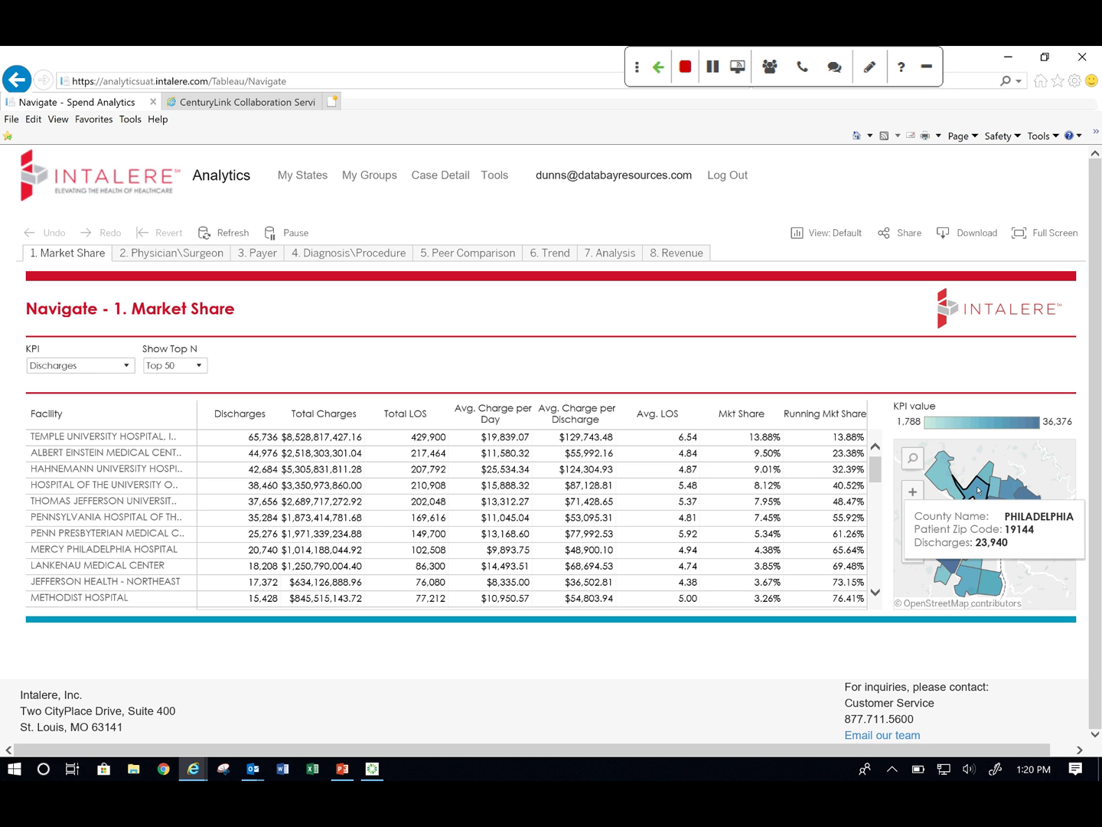
mouse_move(968, 554)
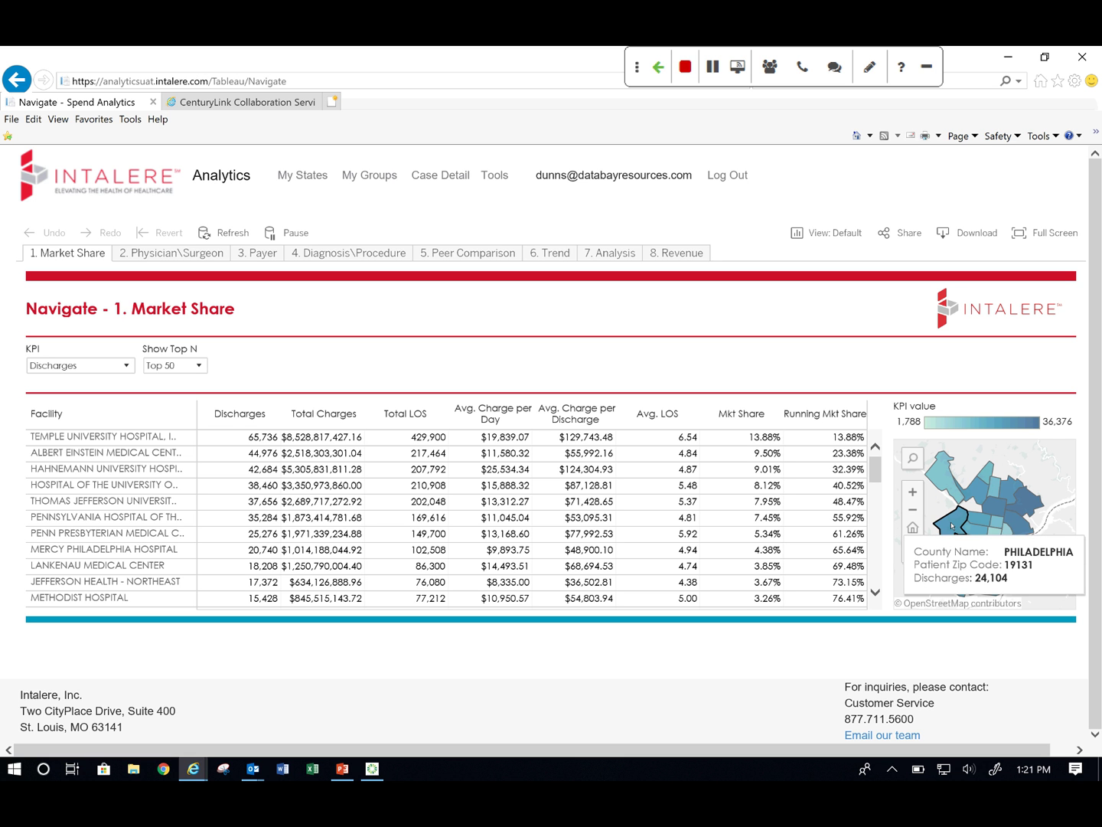
click(954, 526)
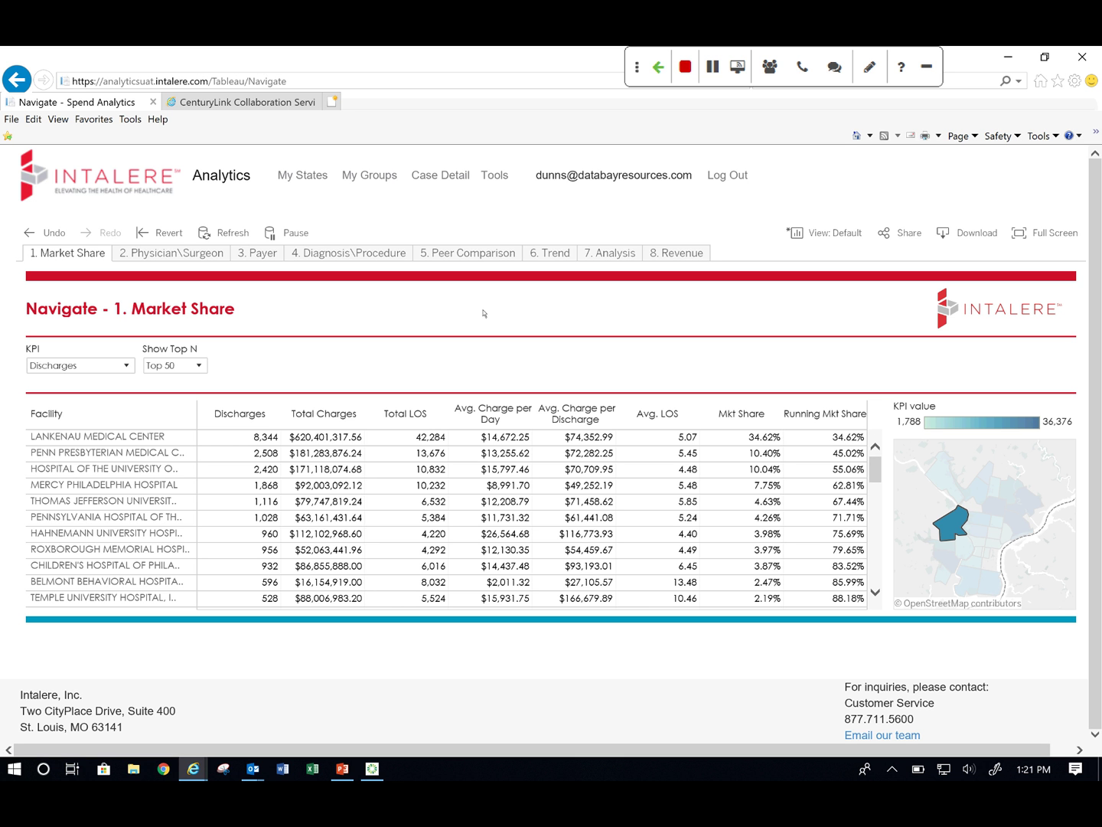
mouse_move(764, 506)
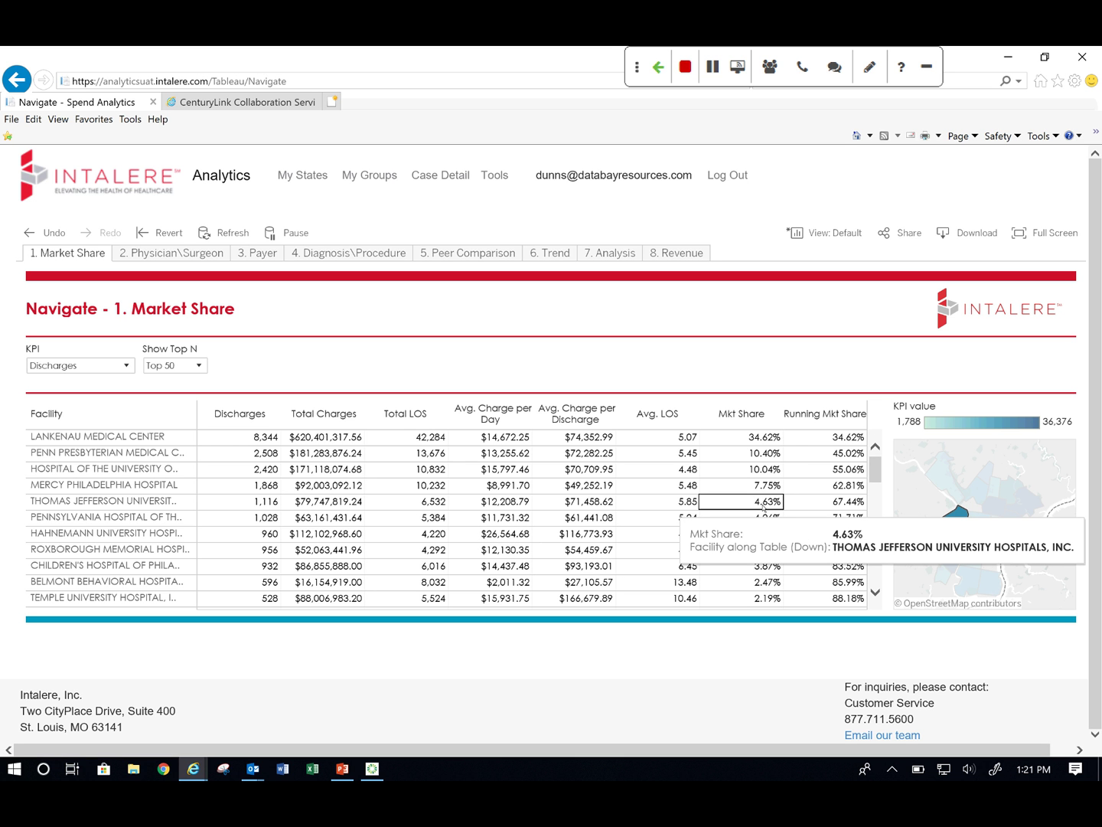
mouse_move(947, 519)
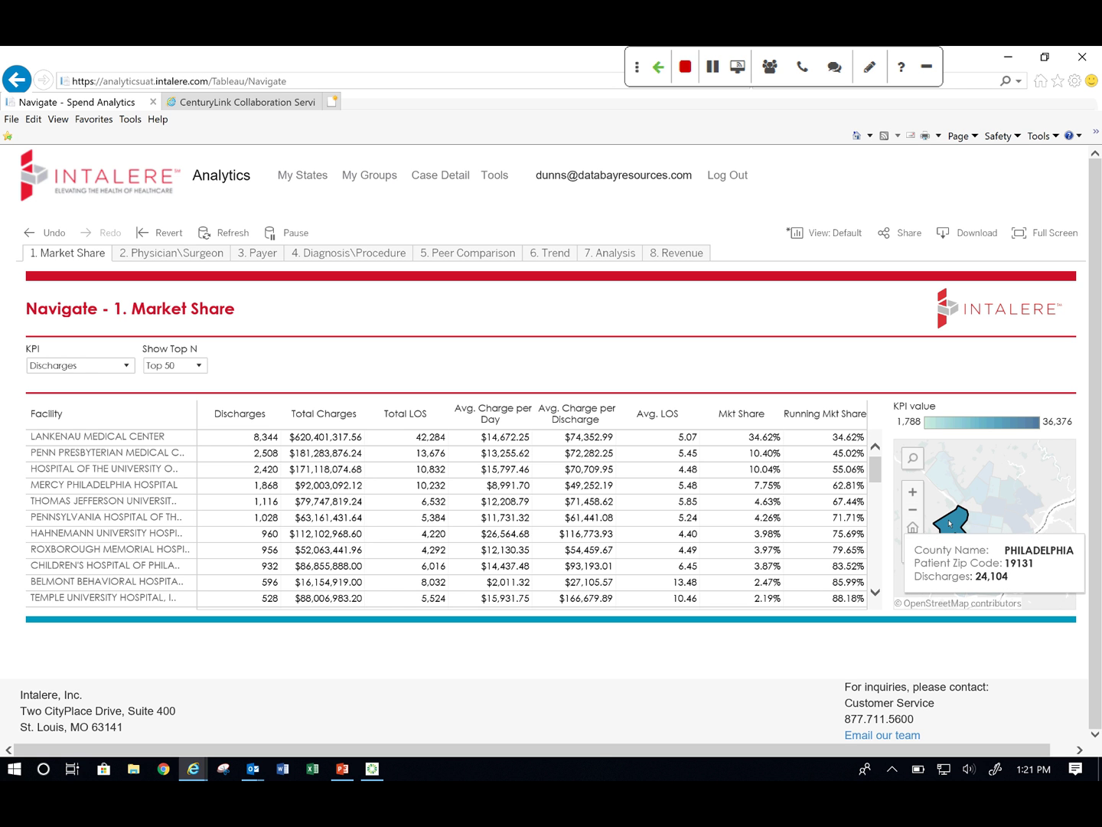
click(955, 523)
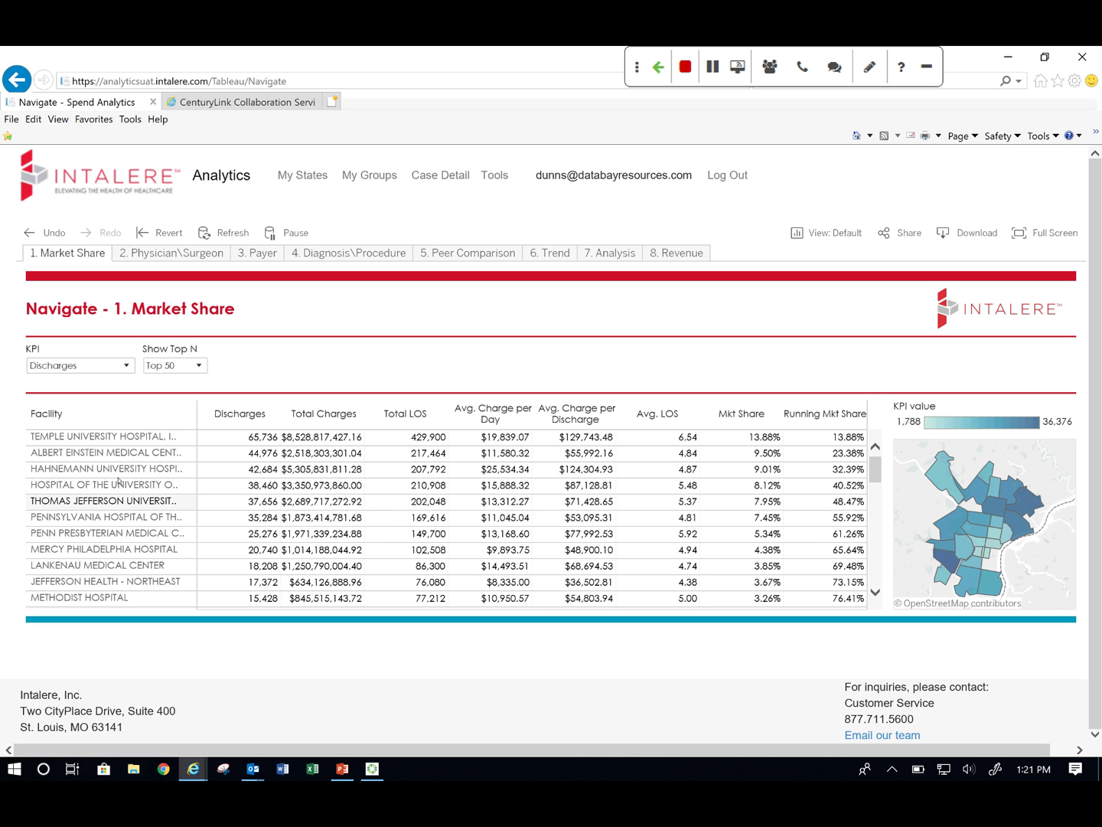
Filter the map by Thomas Jefferson University Hospitals, inspect the discharges for zip code 19148, and clear the facility selection
click(94, 503)
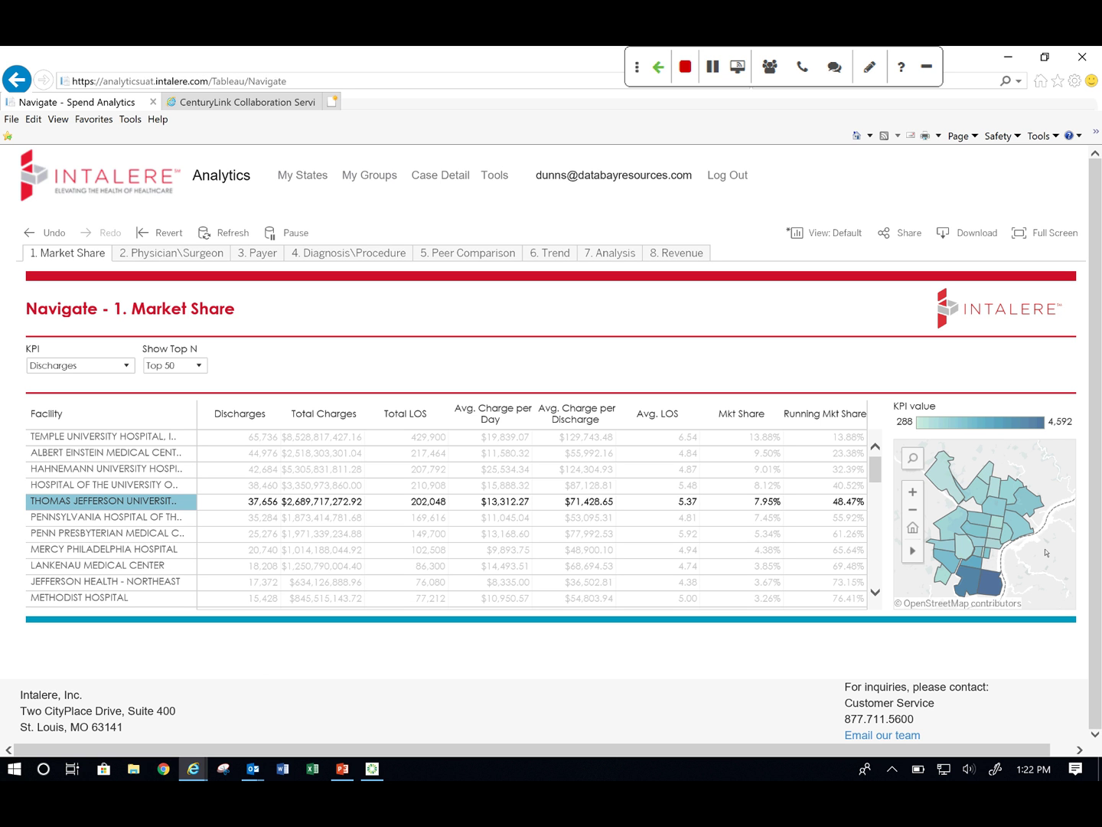
mouse_move(999, 583)
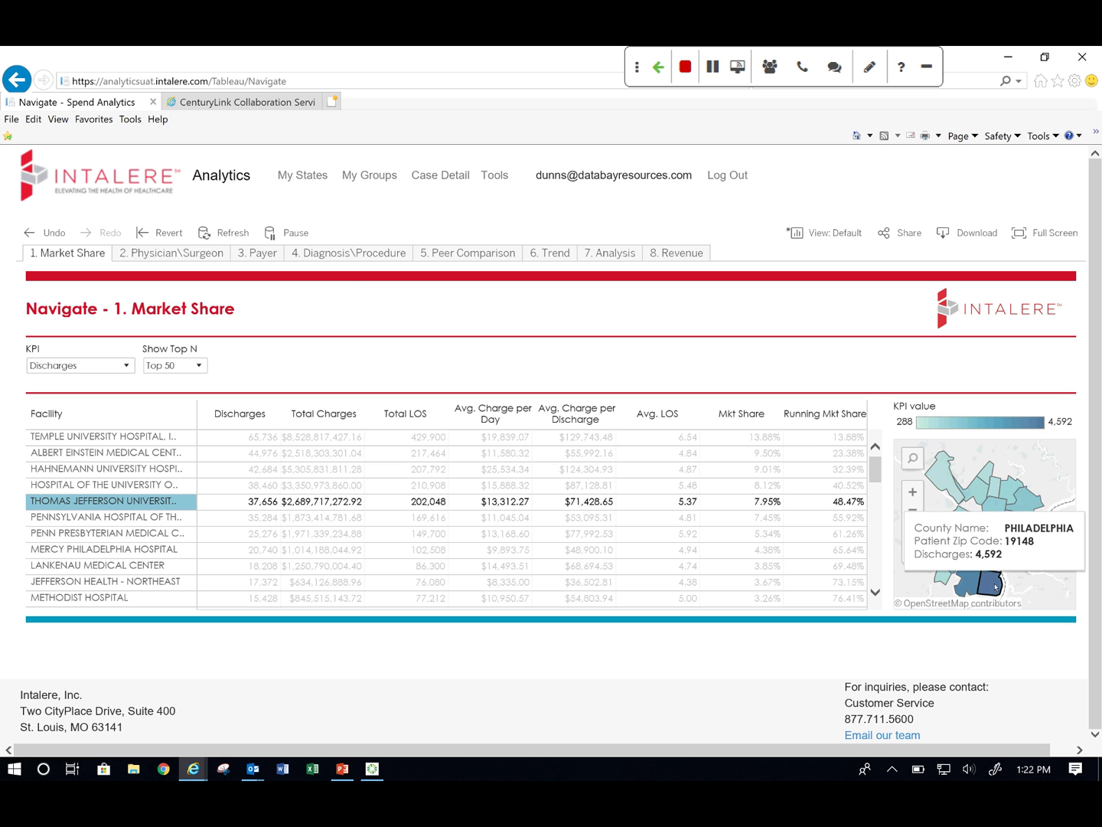
click(90, 503)
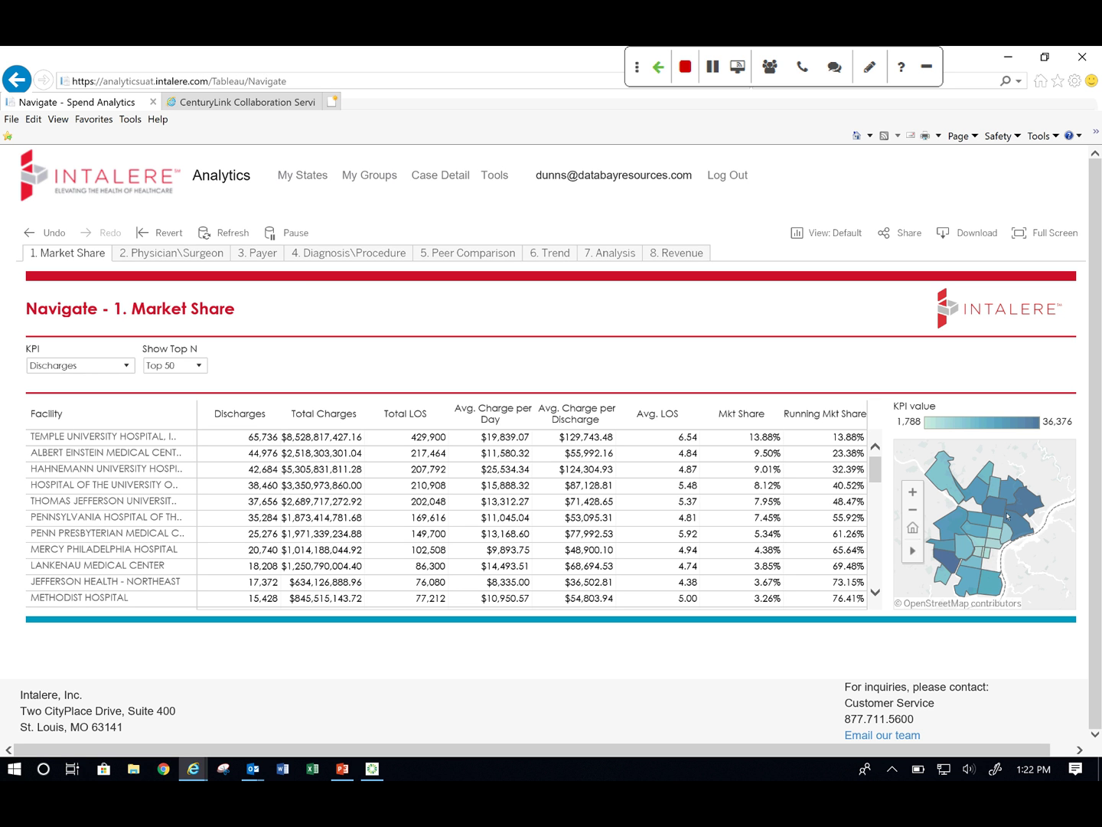
mouse_move(987, 501)
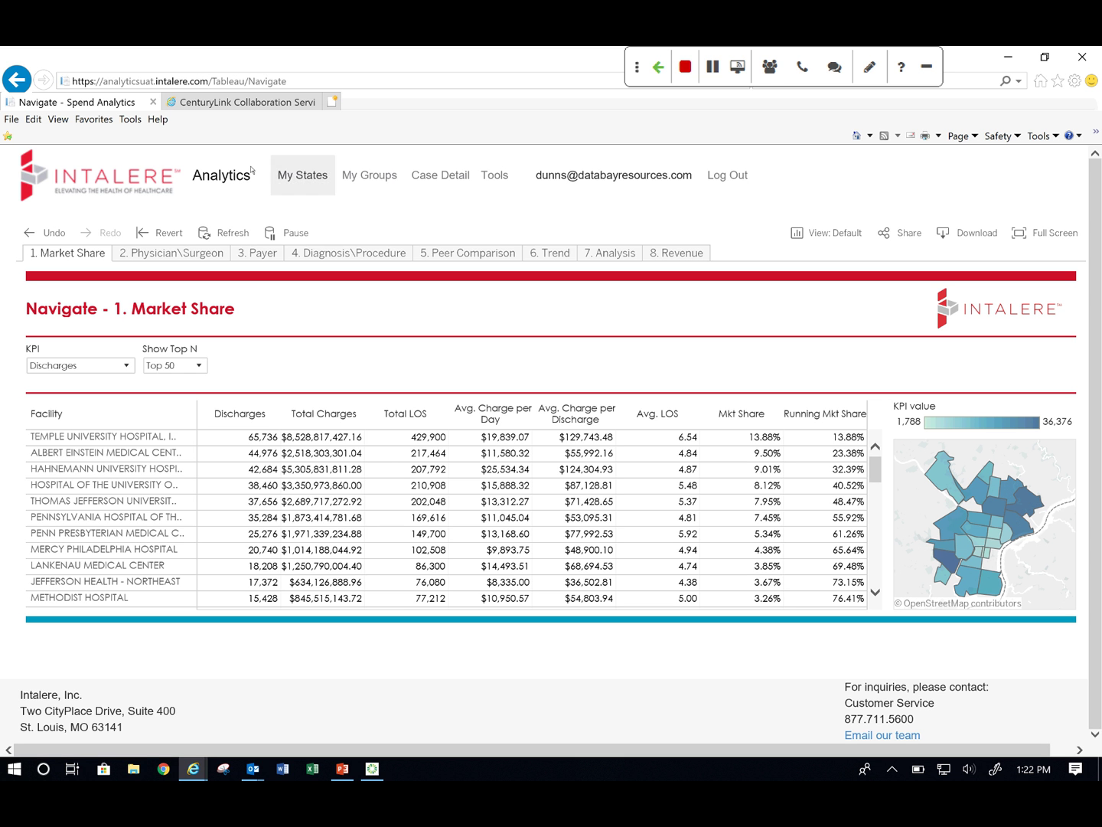
Open the My Groups selector, review its geographic, provider, patient and clinical filters, and return without applying changes
click(368, 175)
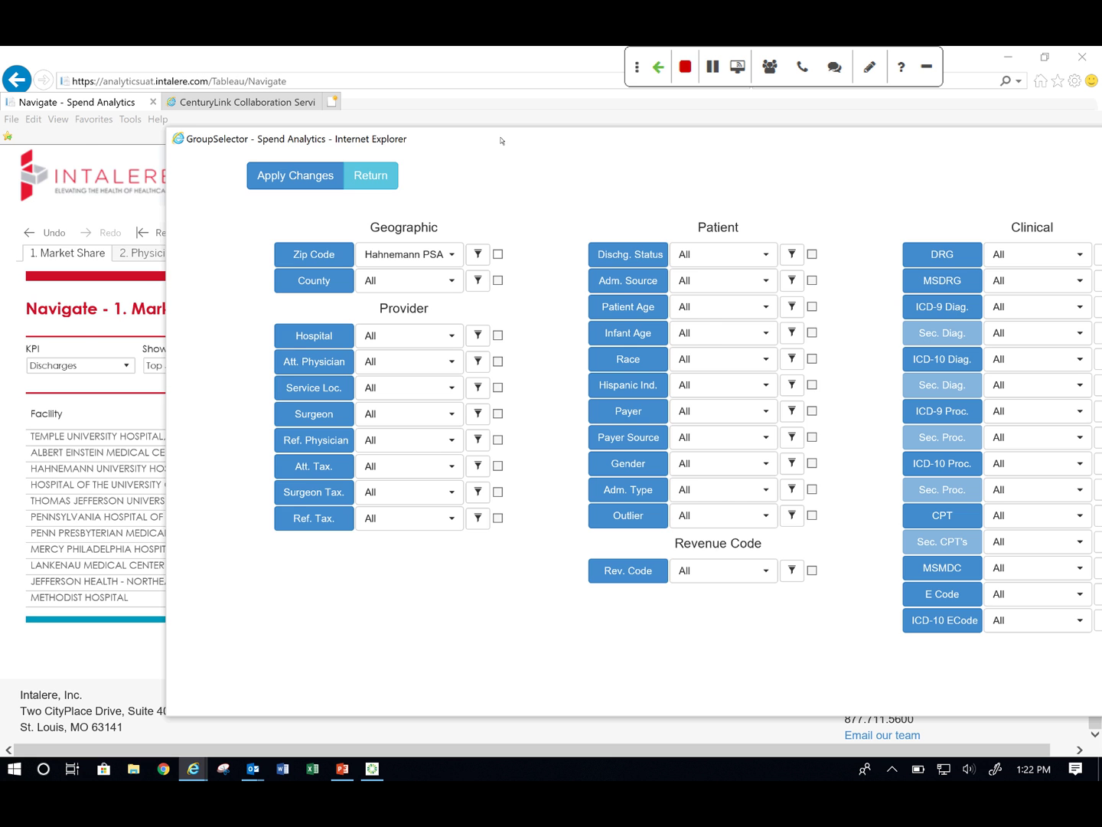
drag(501, 141, 330, 143)
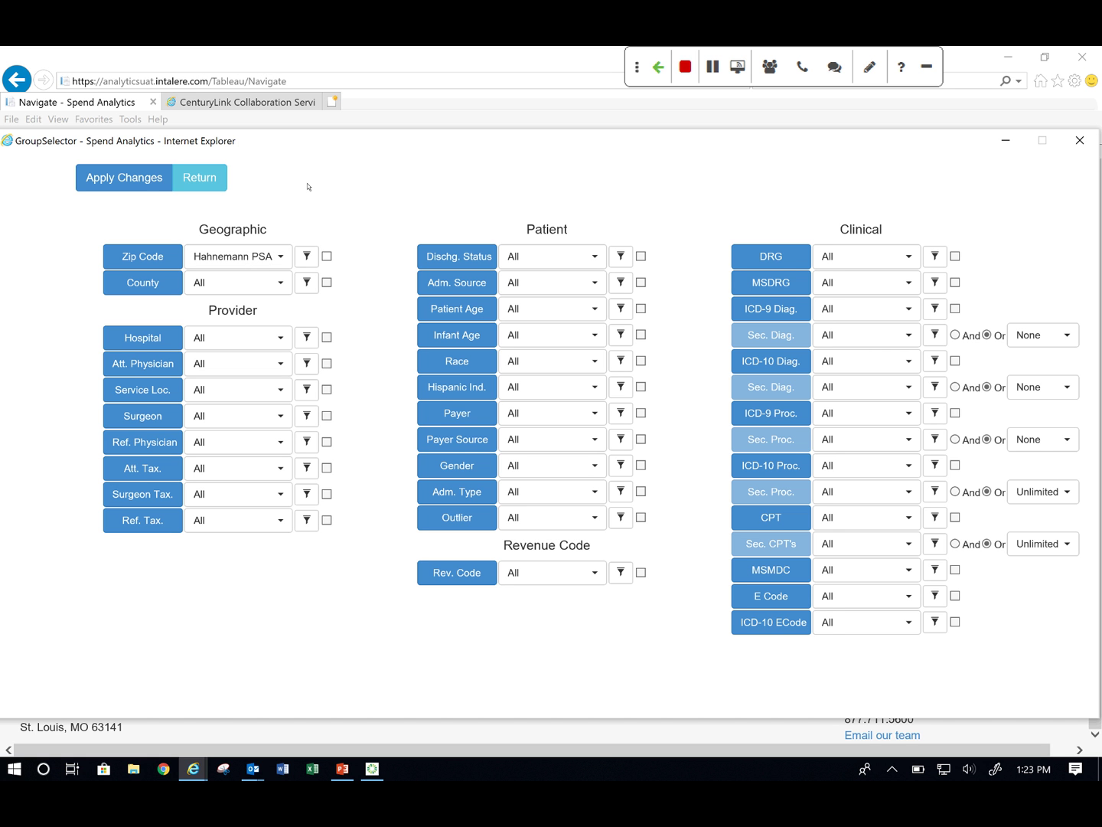
click(199, 177)
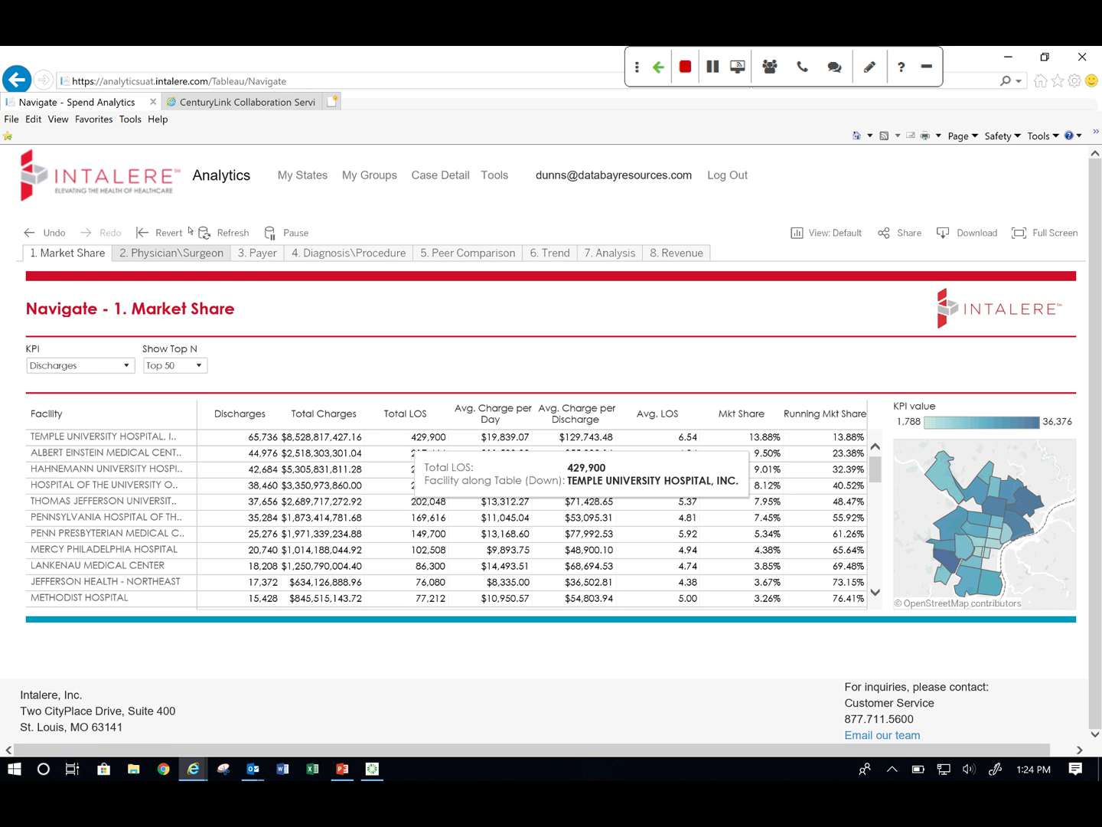
Open the Physician\Surgeon dashboard, check the physician field choice, and examine the Top 50 attending physicians in the table
click(168, 253)
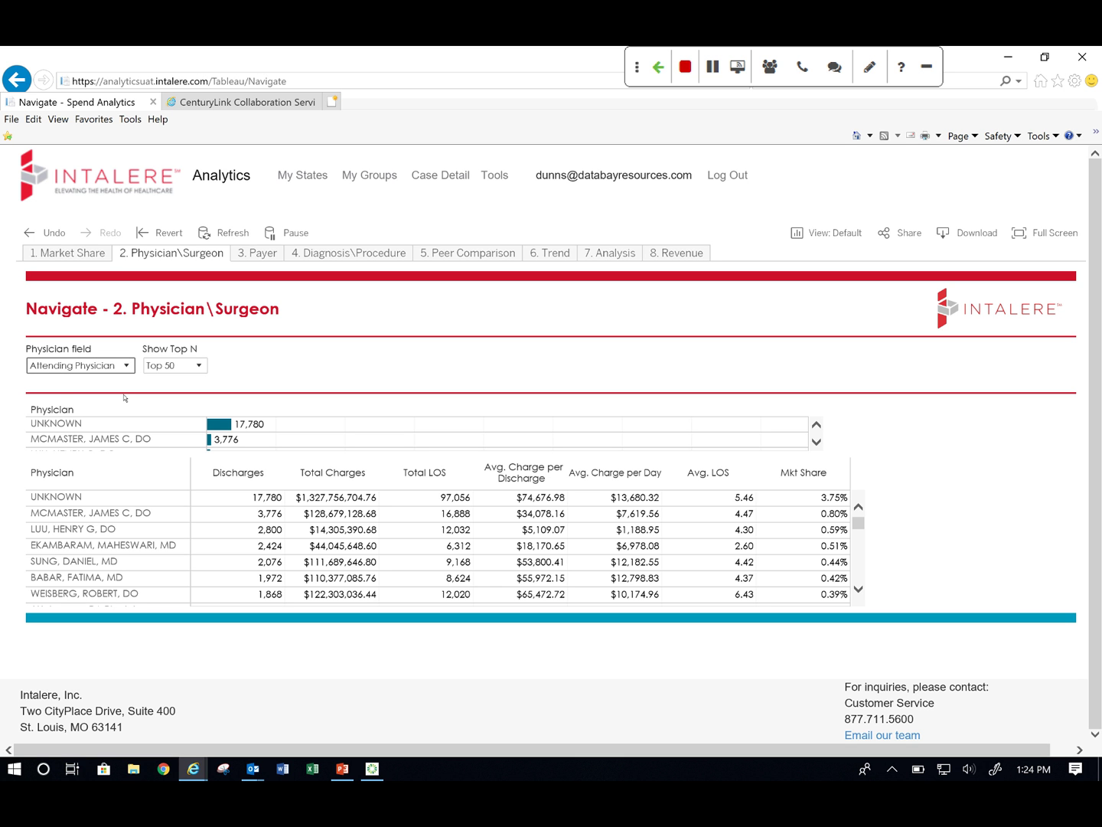
click(128, 367)
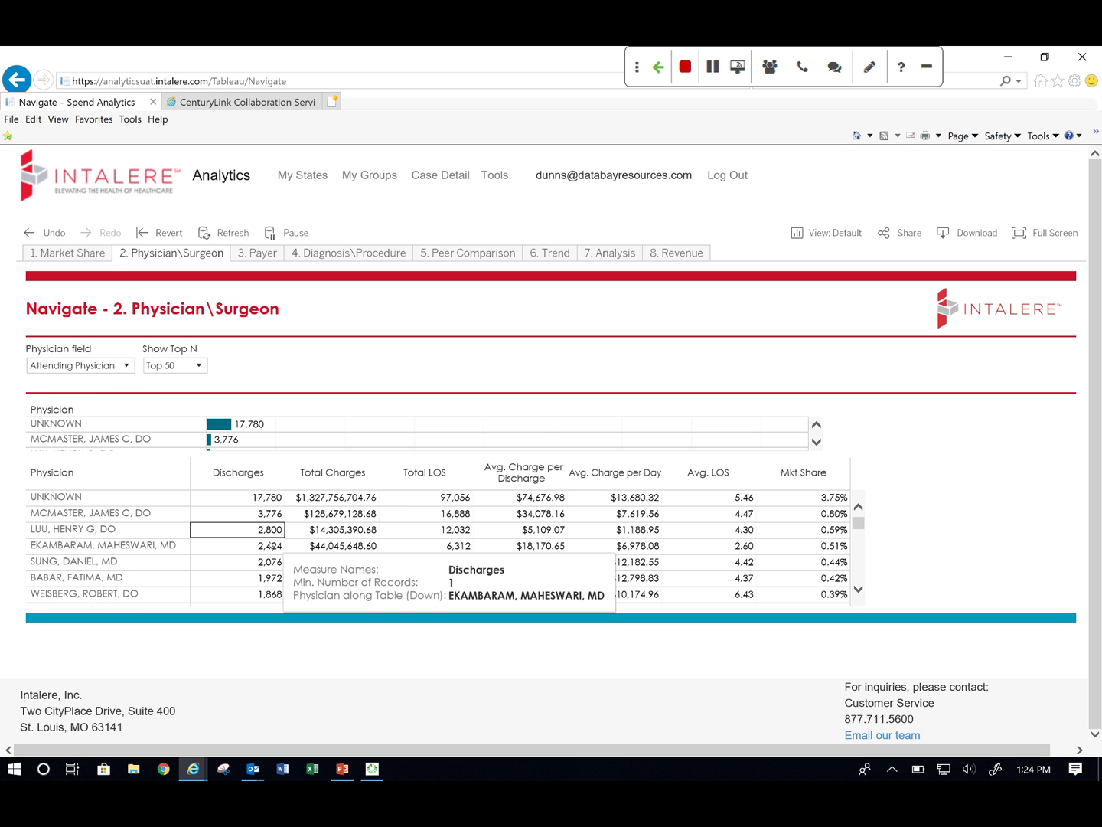
scroll(207, 537, down, 2)
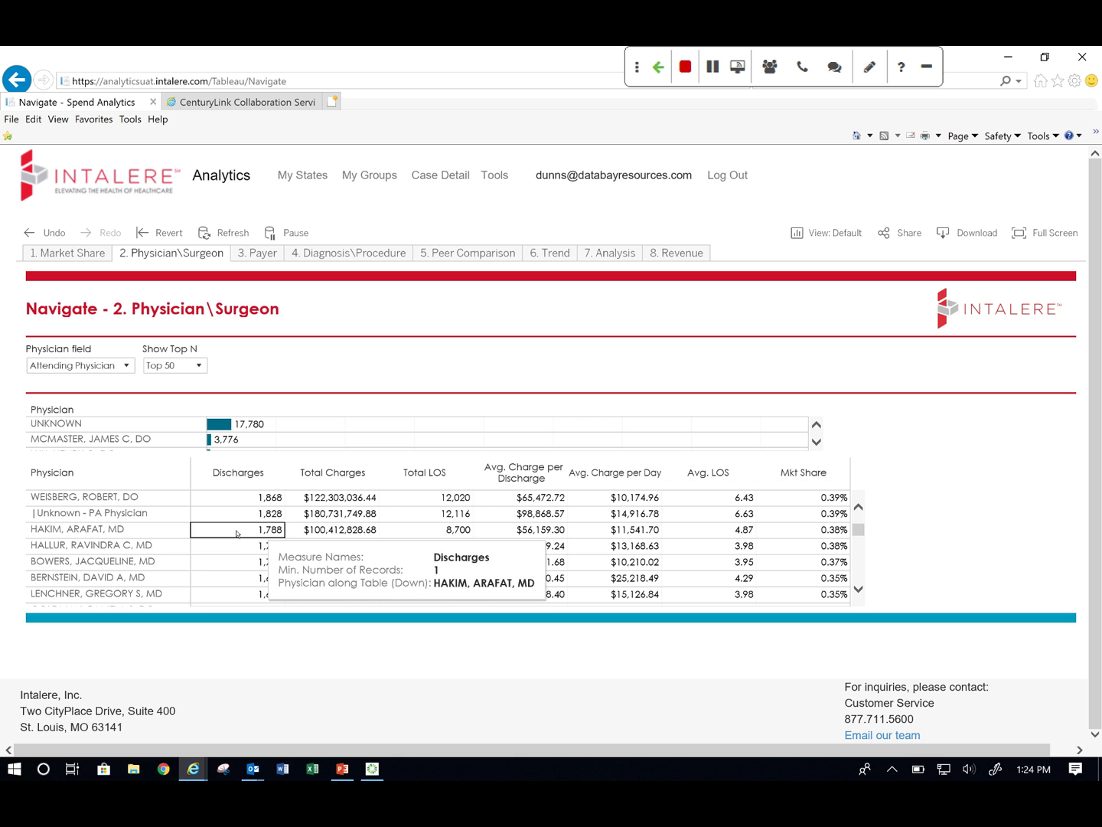
scroll(230, 524, down, 2)
scroll(231, 523, down, 4)
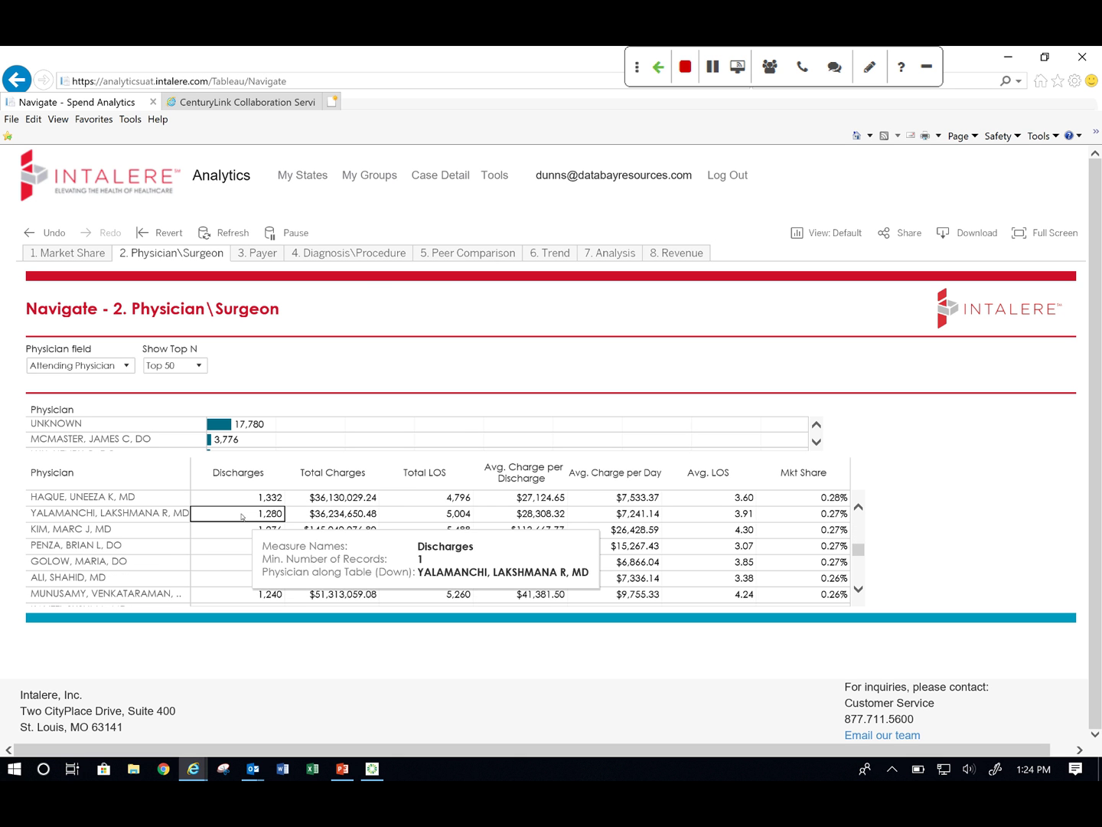
Examine the rest of the attending physicians table down to the grand total, and check the Show Top N choices
scroll(242, 517, down, 4)
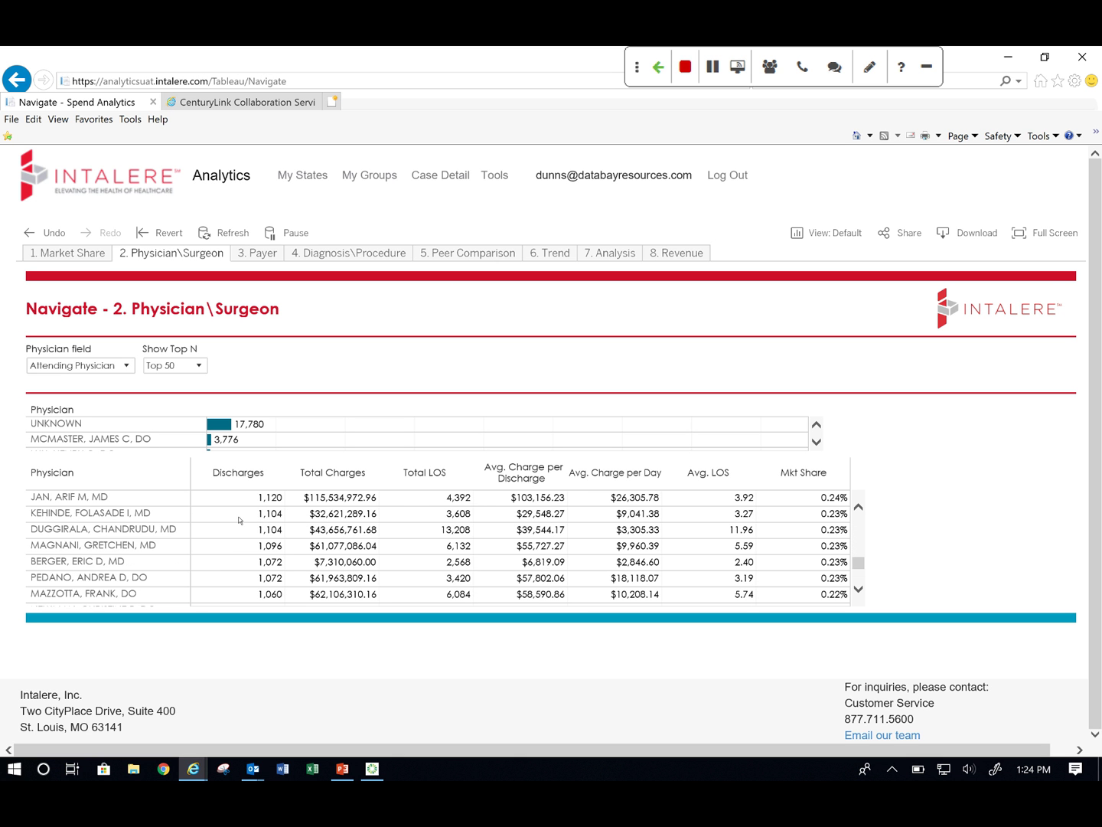
scroll(240, 520, down, 2)
scroll(239, 521, down, 2)
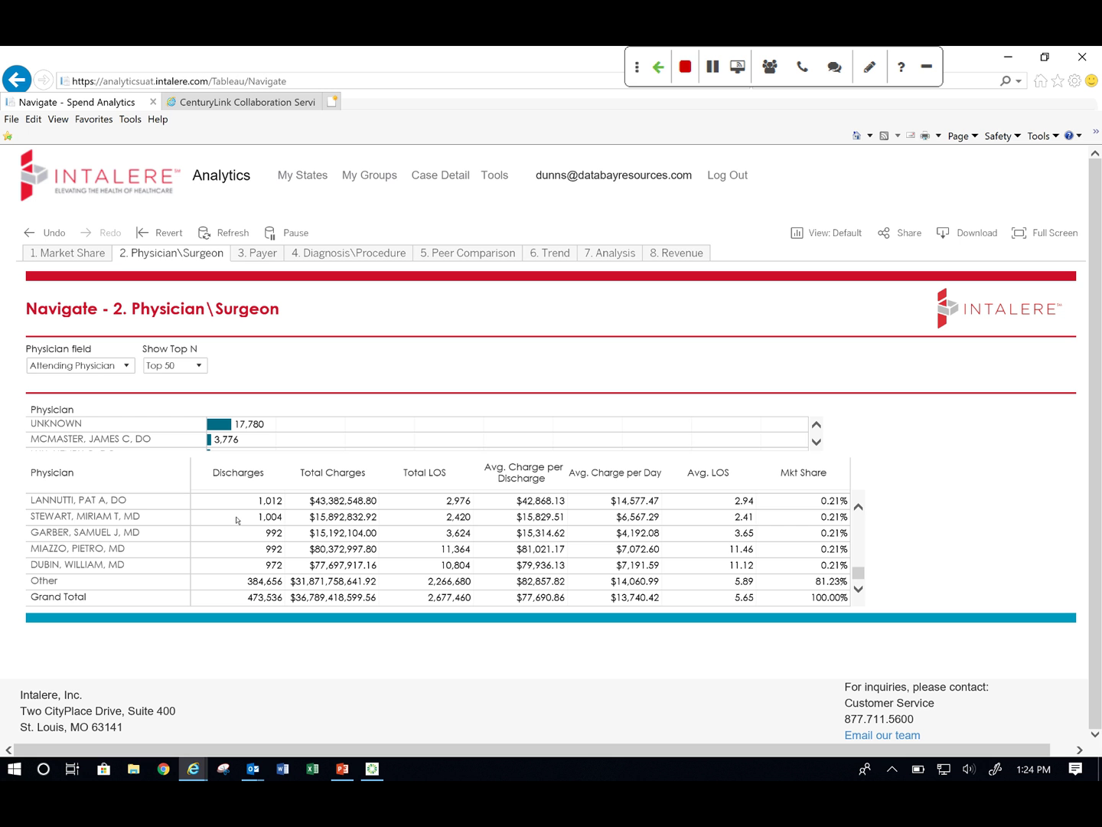
scroll(238, 519, up, 15)
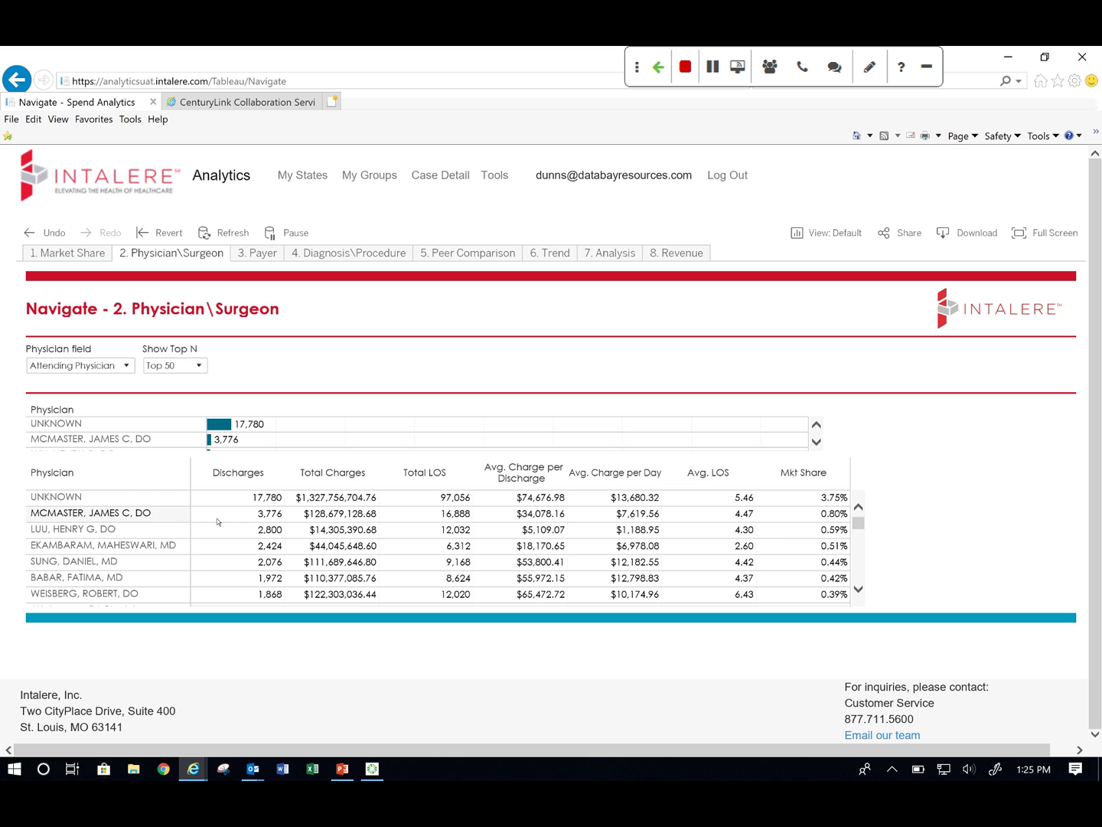
mouse_move(840, 513)
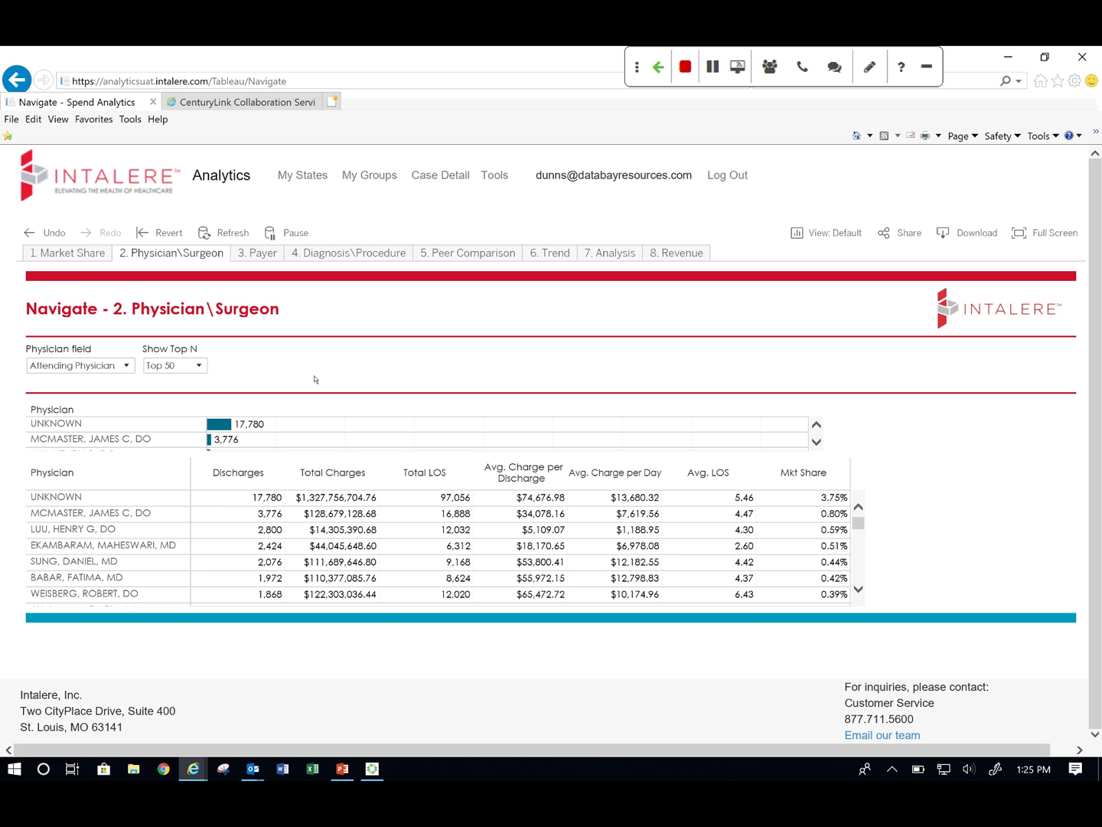
click(200, 367)
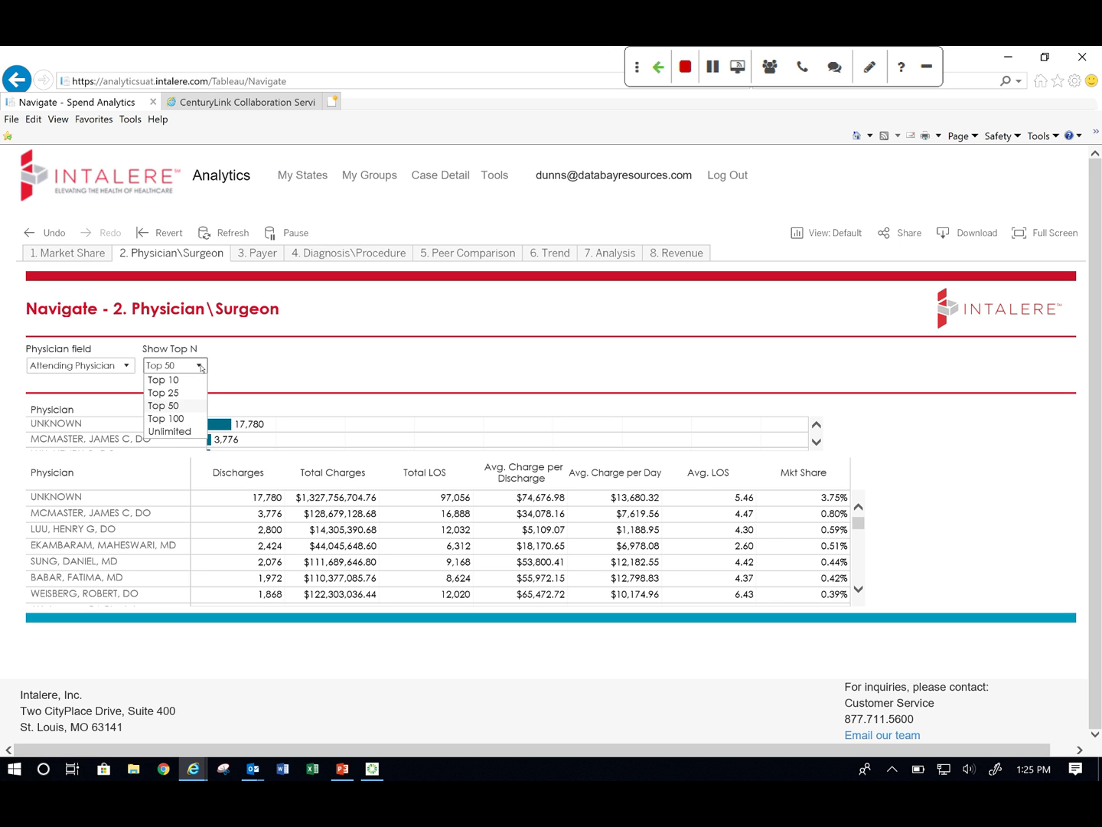
click(202, 368)
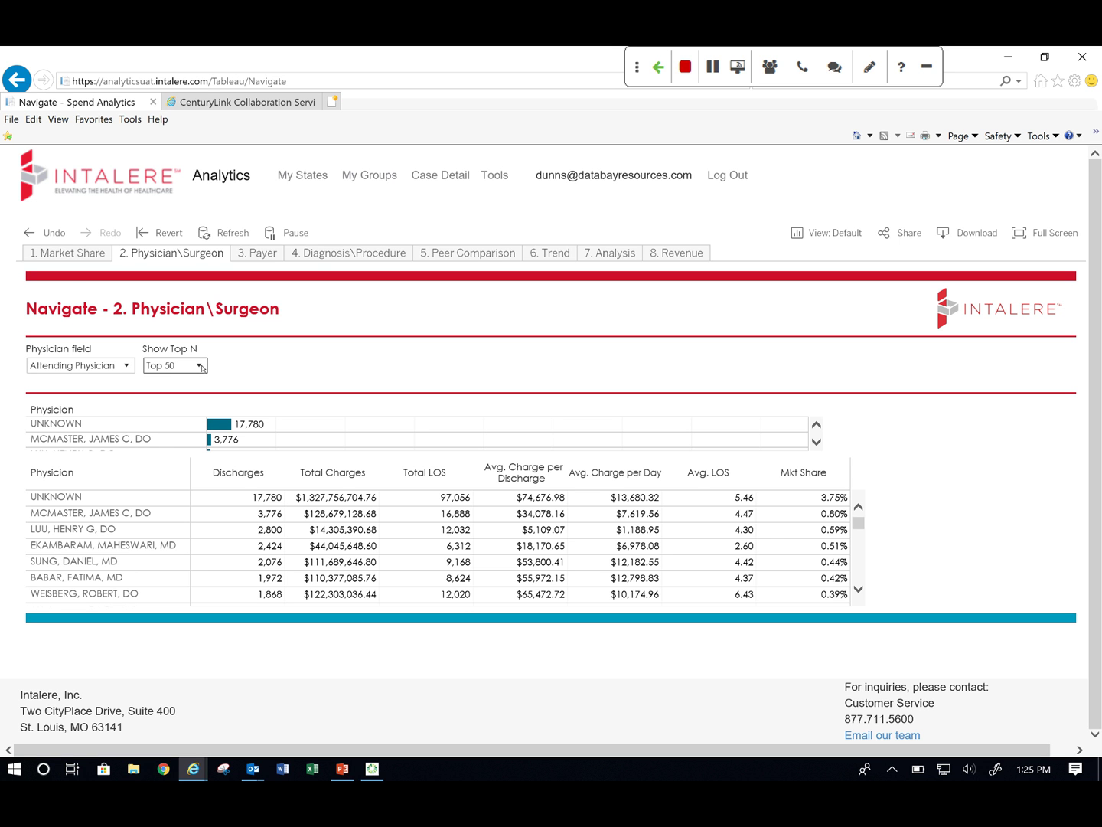
Set the physician field to Surgeon and review the discharges chart for the Top 50 surgeons
click(107, 367)
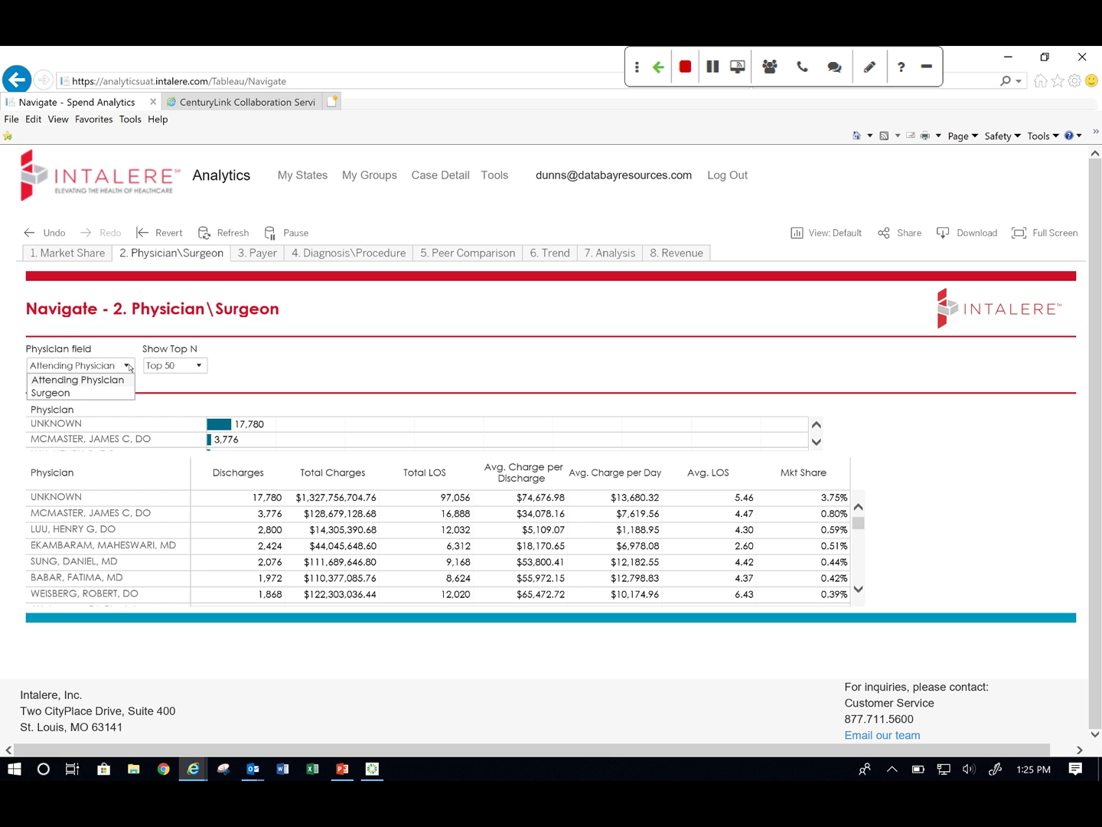
click(88, 394)
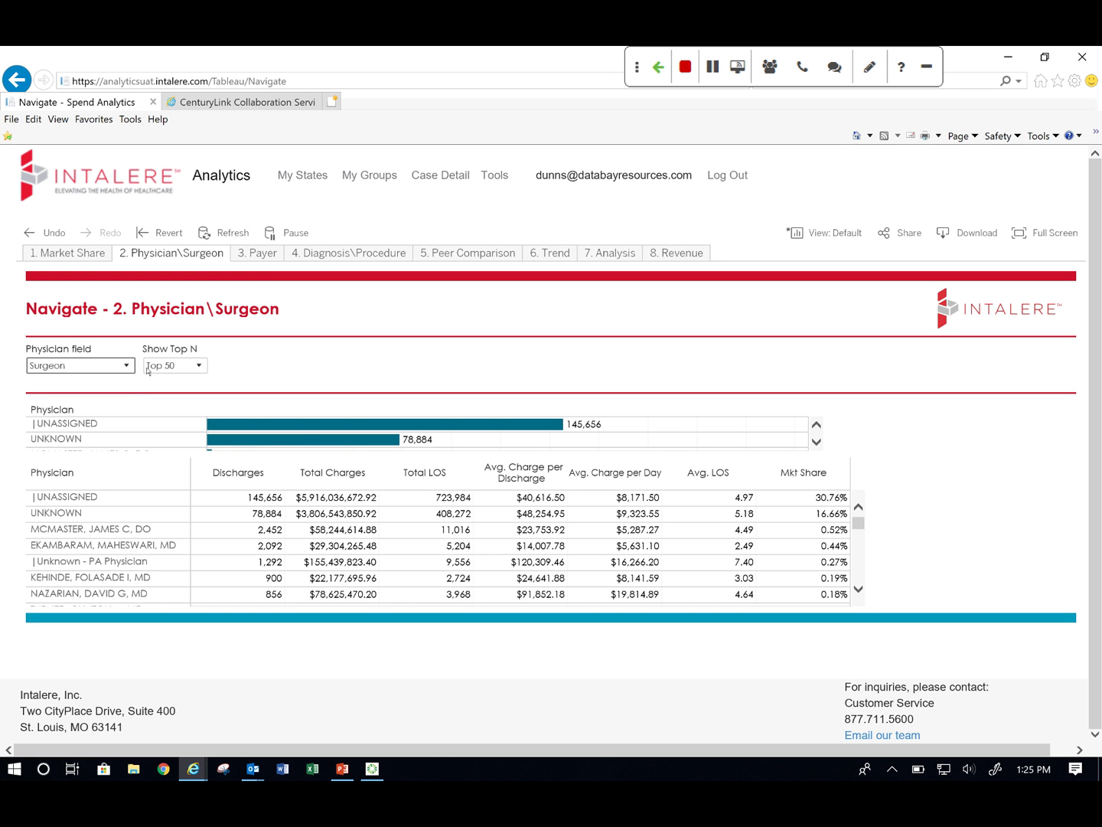
scroll(87, 427, down, 3)
scroll(86, 430, down, 6)
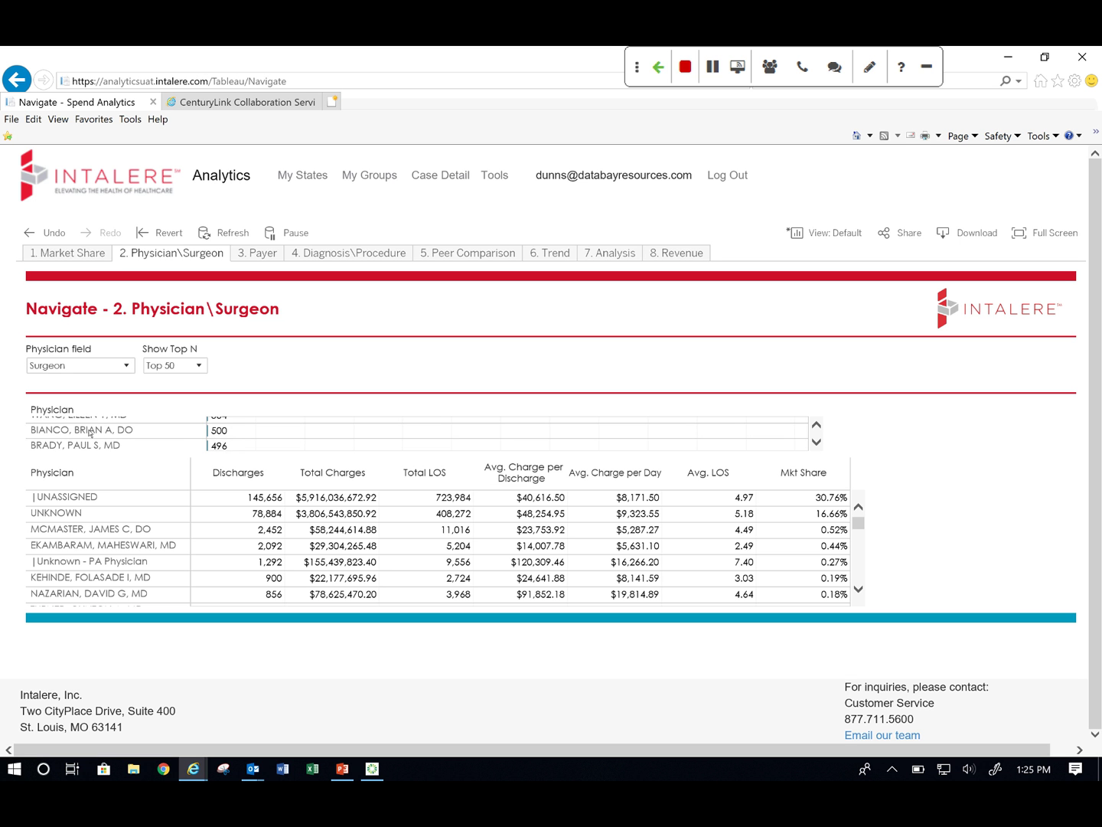
scroll(89, 431, up, 10)
Open the Payer dashboard and examine discharges, charges and market share for each payer in the table
click(265, 253)
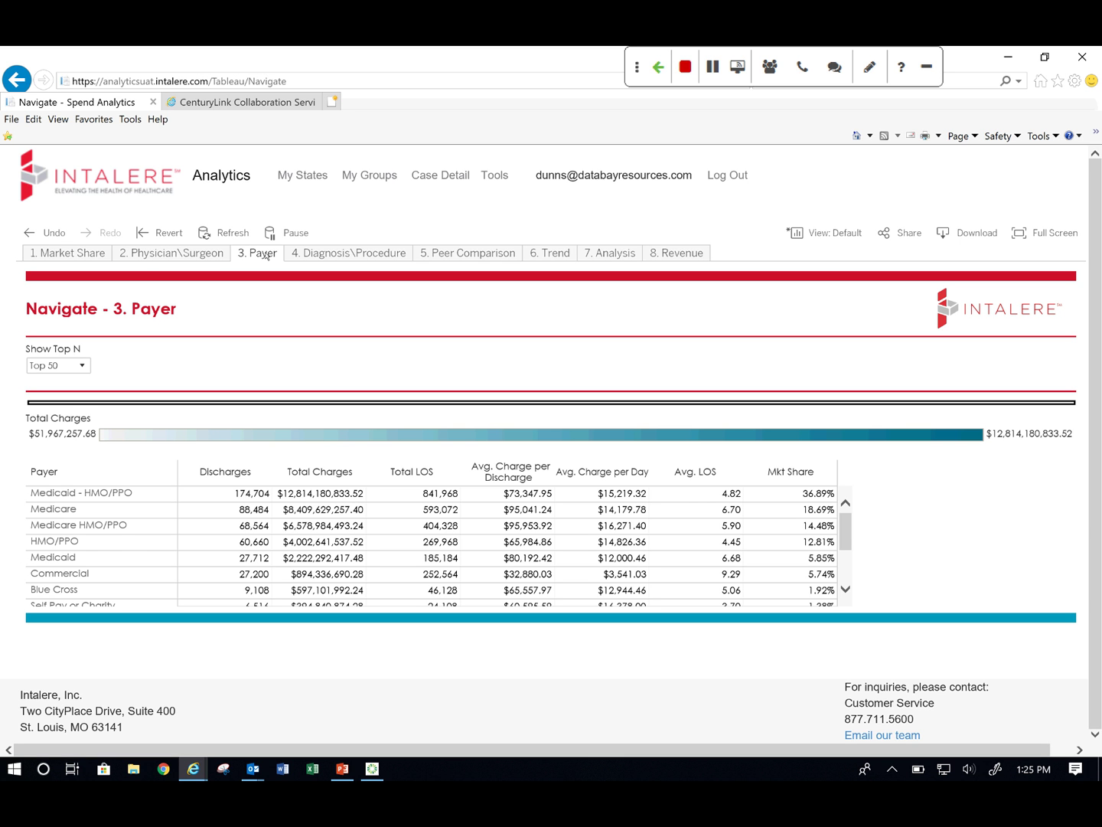
scroll(199, 514, down, 3)
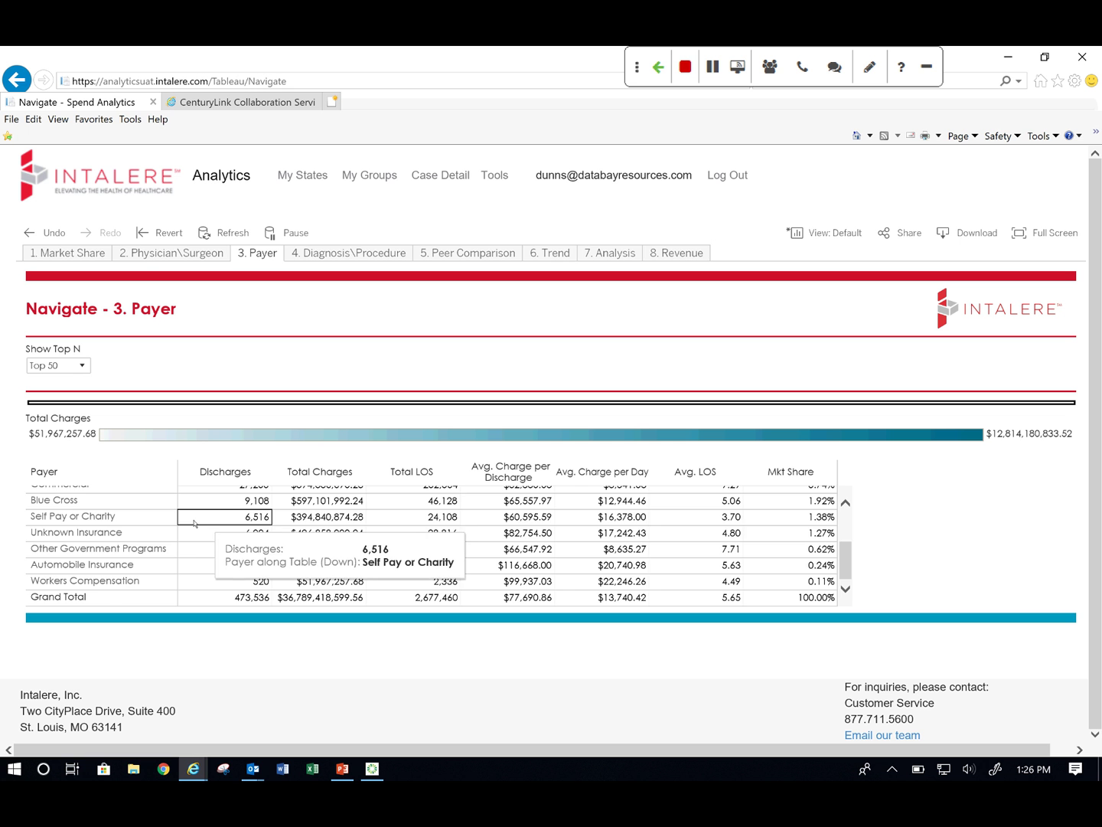
scroll(196, 524, up, 3)
scroll(195, 524, down, 3)
scroll(196, 524, up, 3)
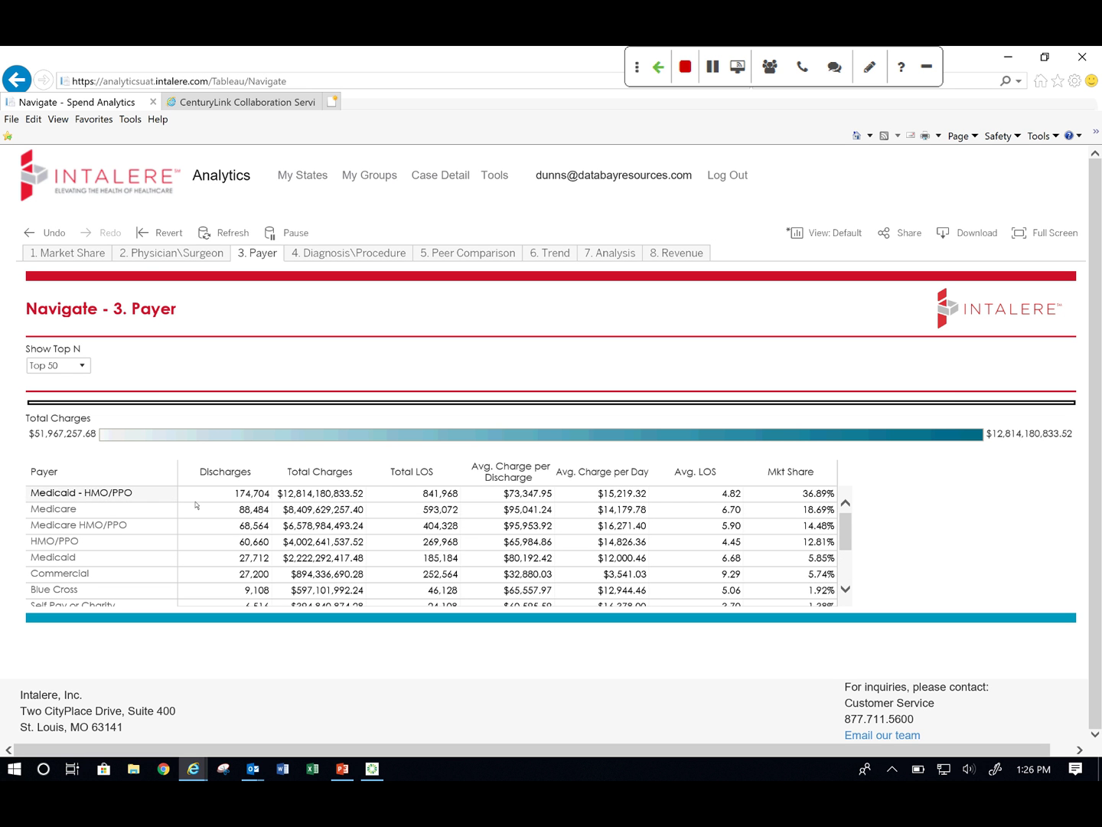
mouse_move(196, 503)
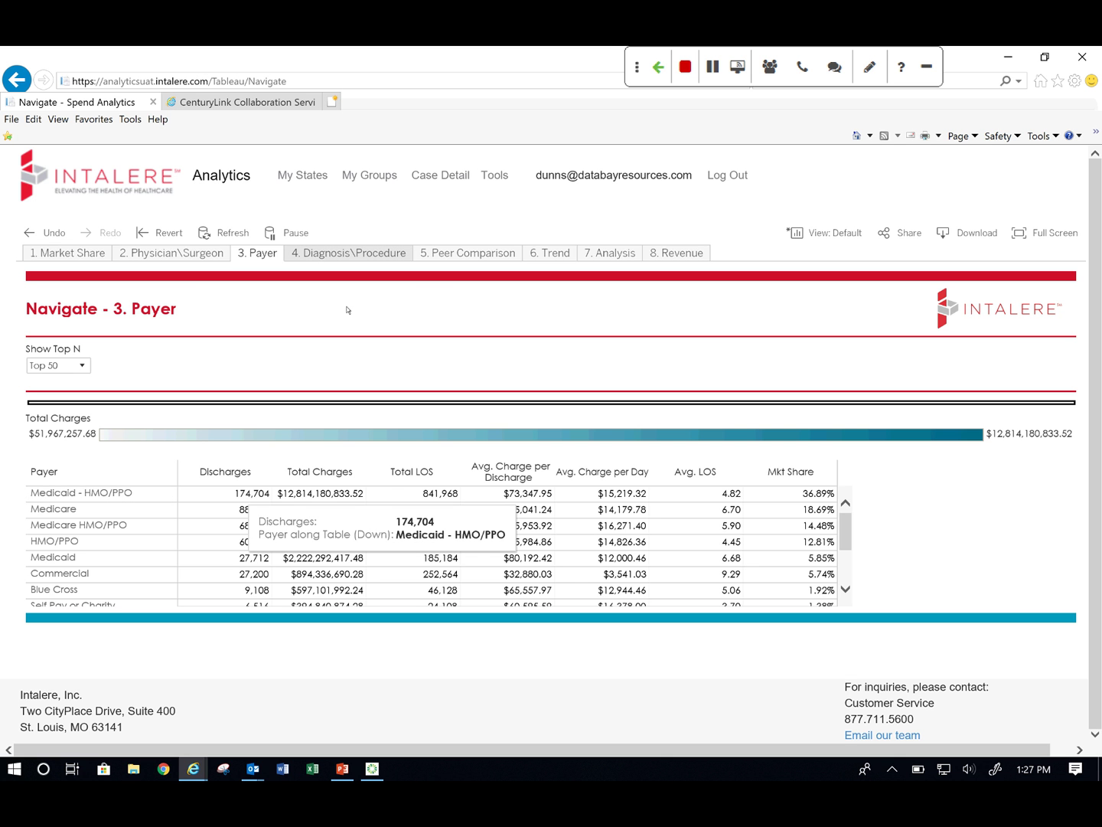
Open the Diagnosis\Procedure dashboard and inspect the discharges of the respiratory, circulatory, newborn, pregnancy and smaller MDC groups in the treemap
click(356, 253)
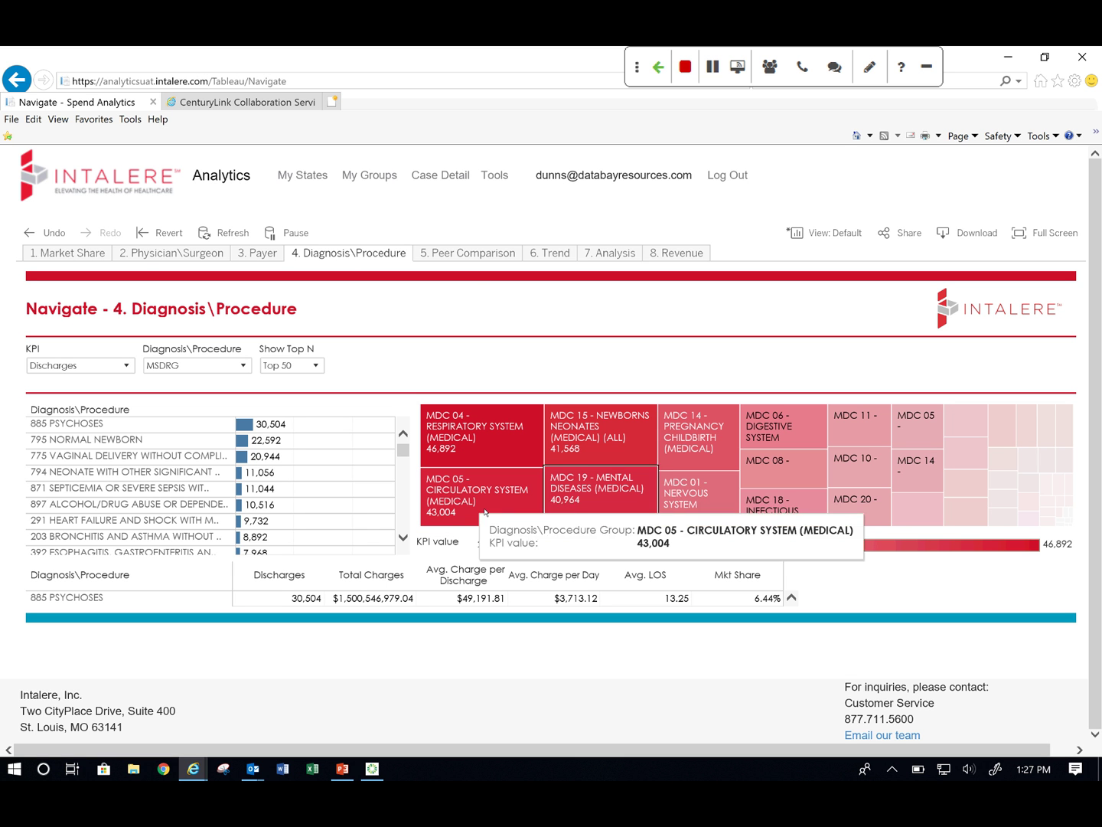
mouse_move(719, 453)
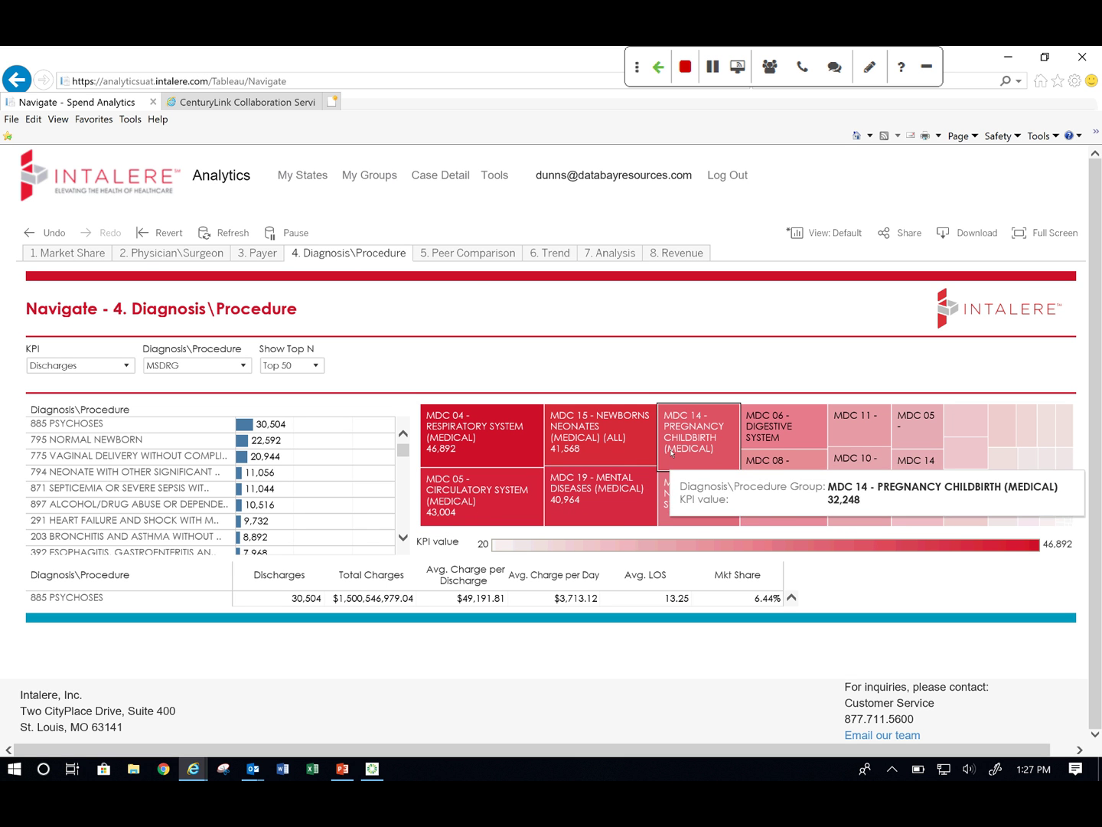
mouse_move(480, 433)
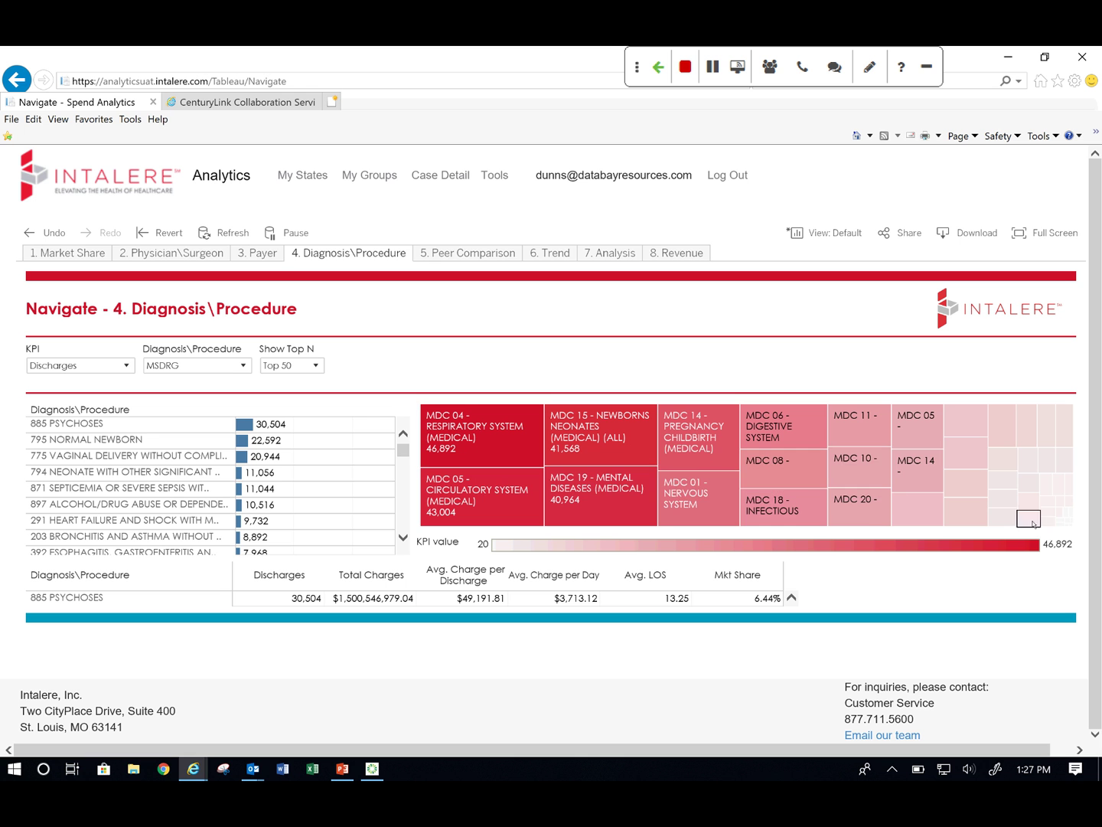
mouse_move(1049, 513)
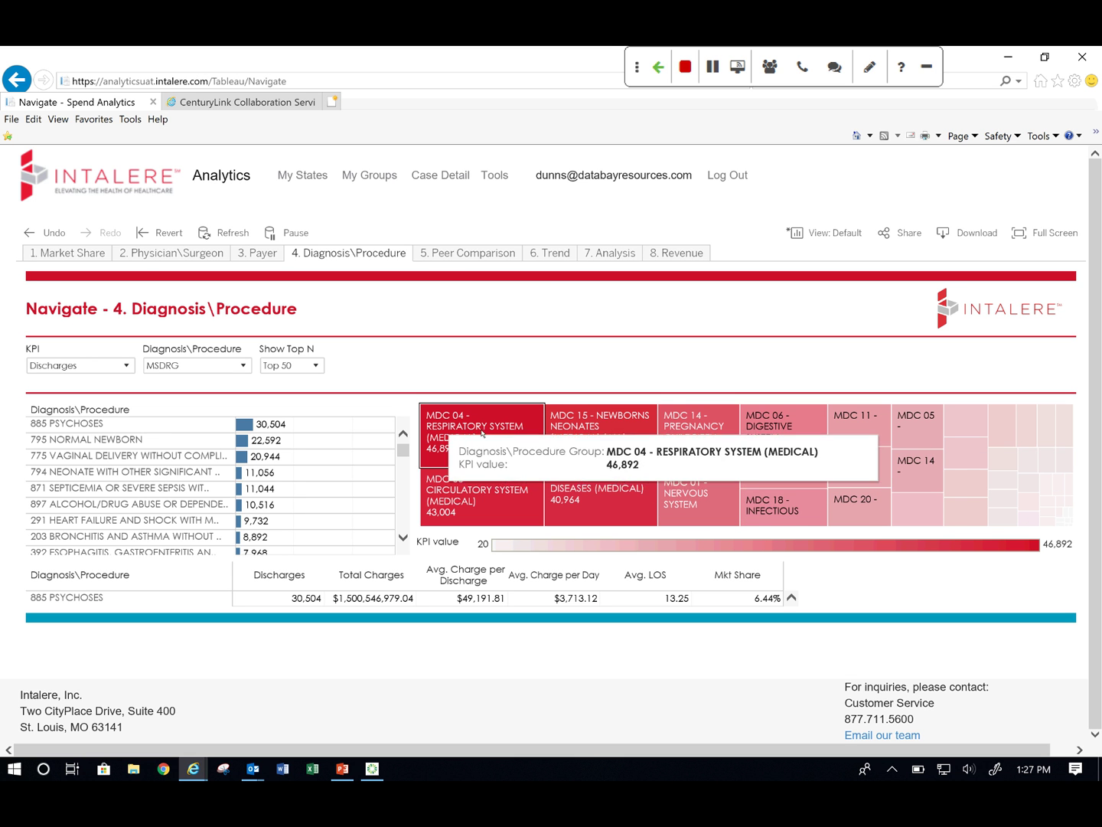
mouse_move(596, 436)
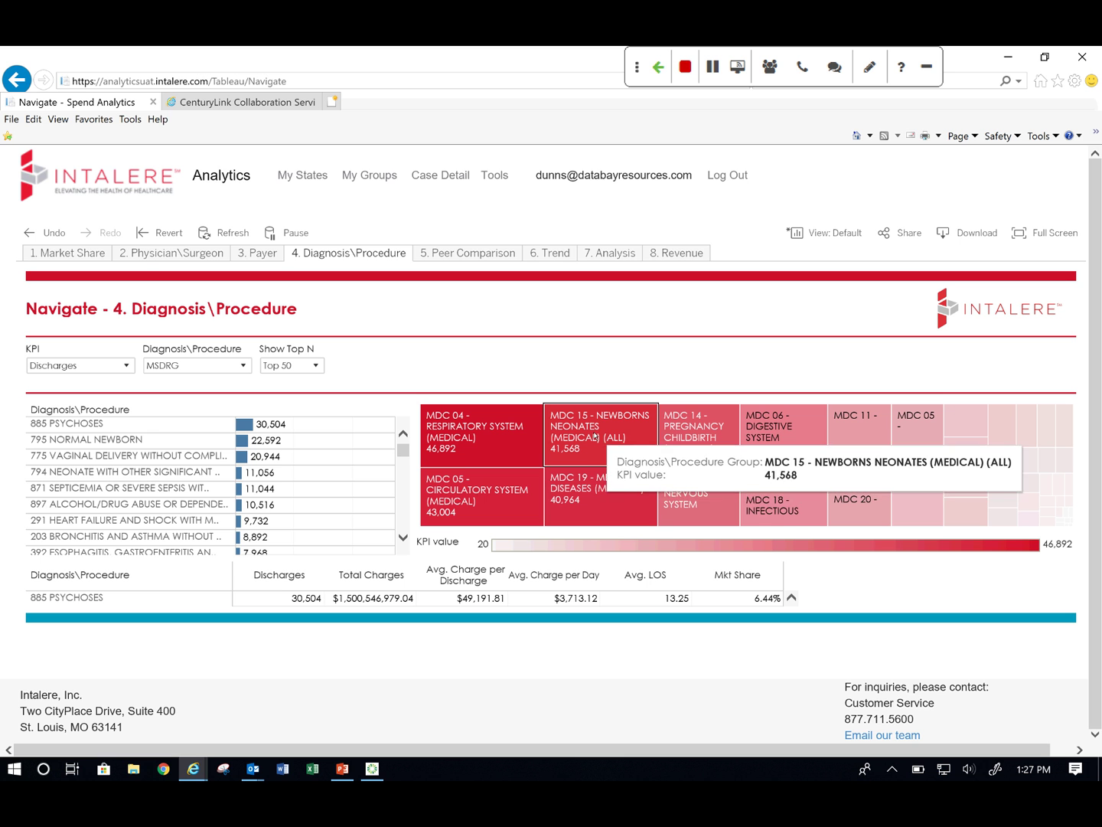
mouse_move(608, 497)
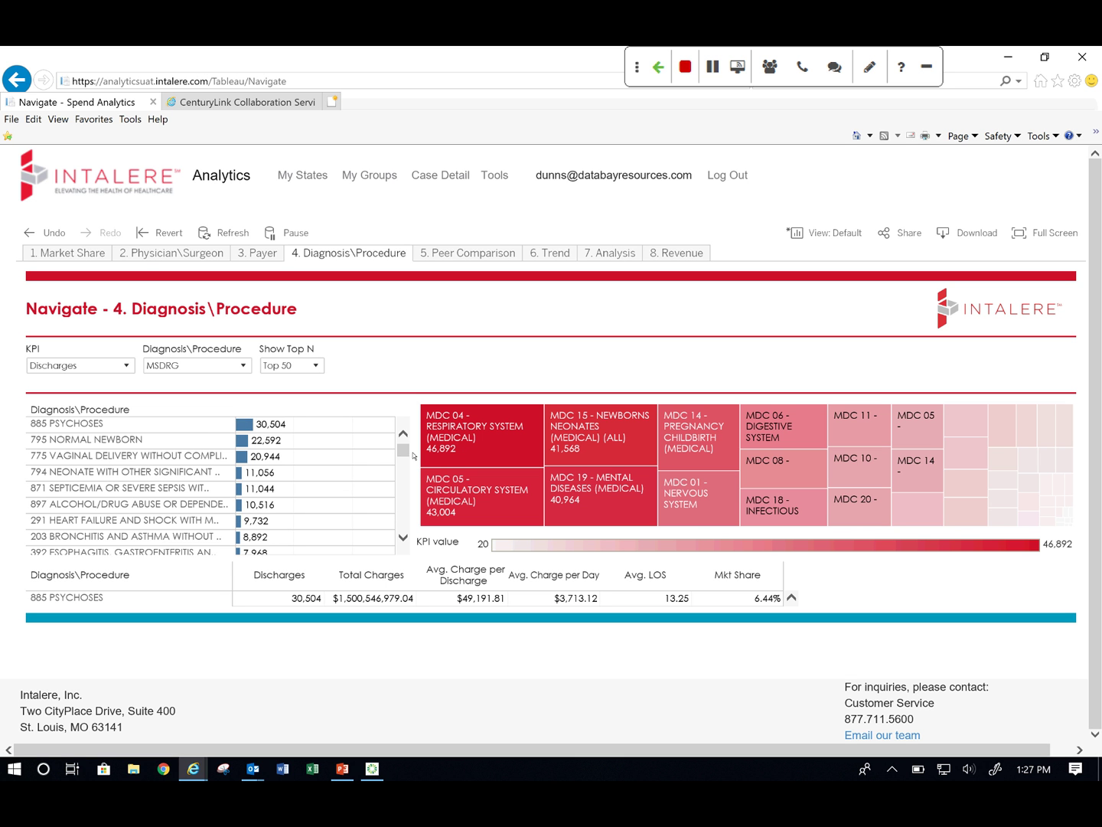
Review the Top 50 MSDRG discharges list, filter it by MDC 04 - Respiratory System (Medical) in the treemap, and clear the filter
scroll(413, 456, down, 5)
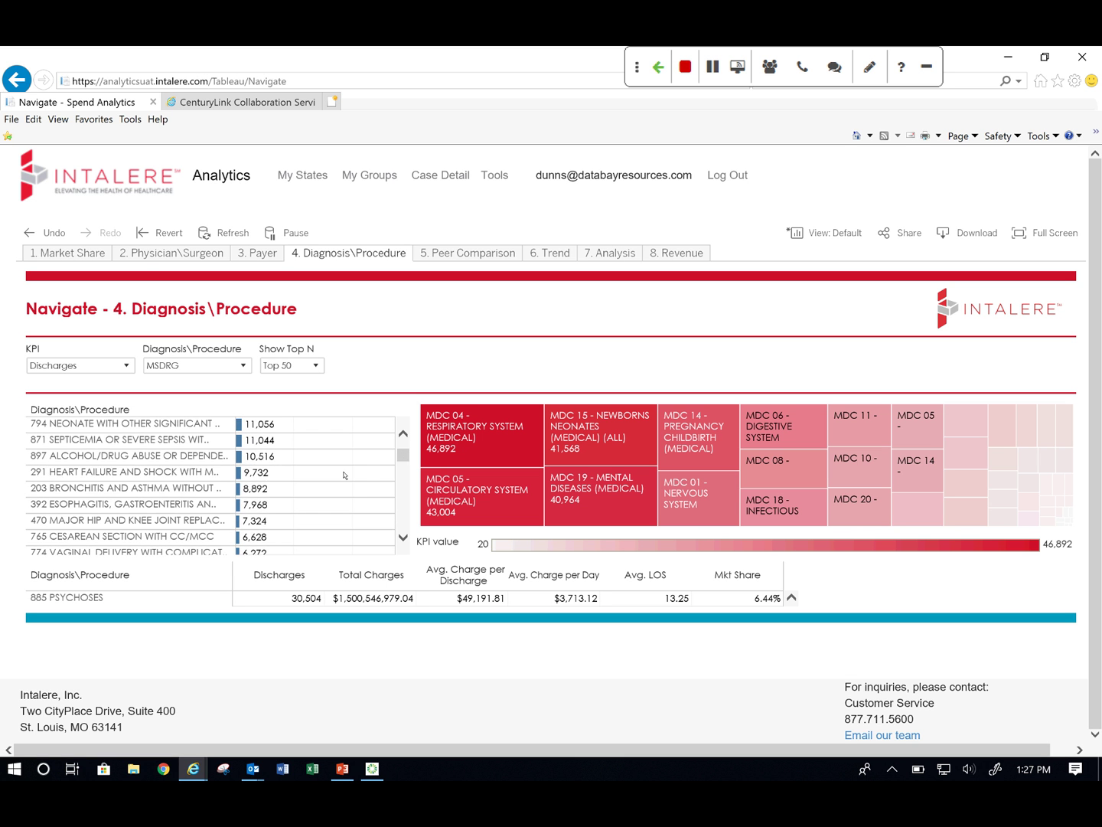
scroll(188, 468, down, 10)
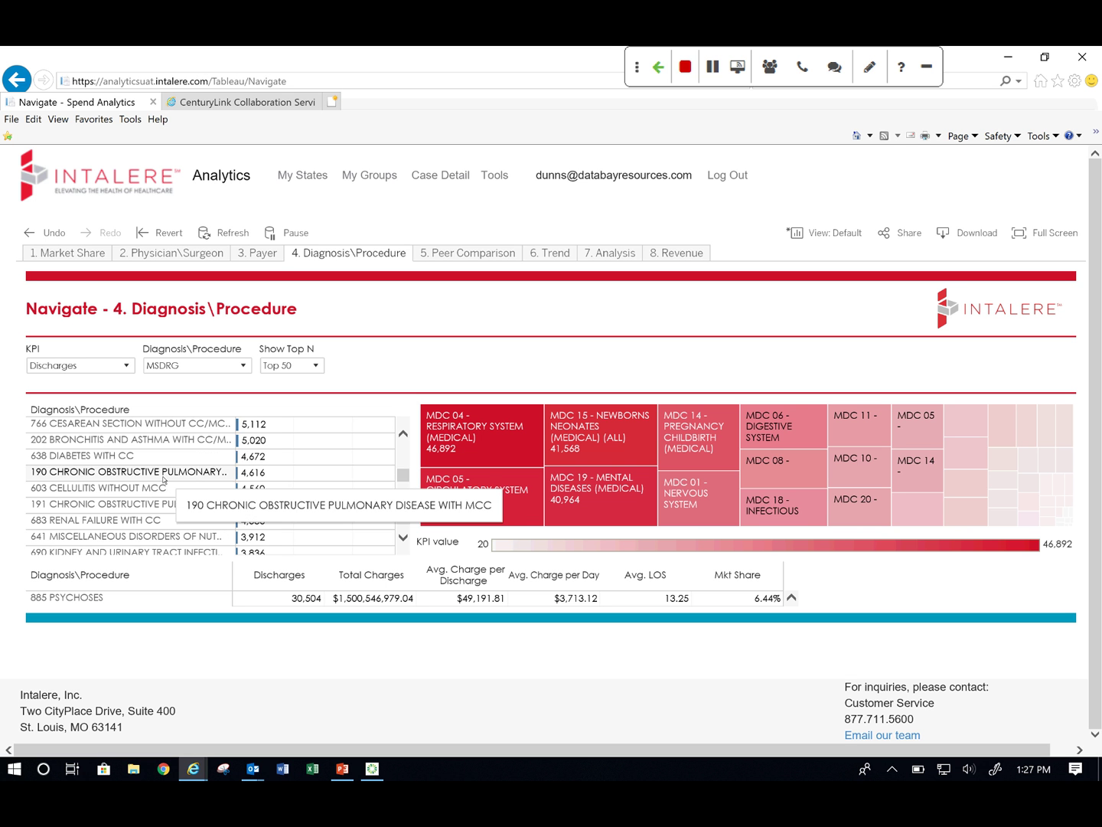
scroll(159, 483, down, 2)
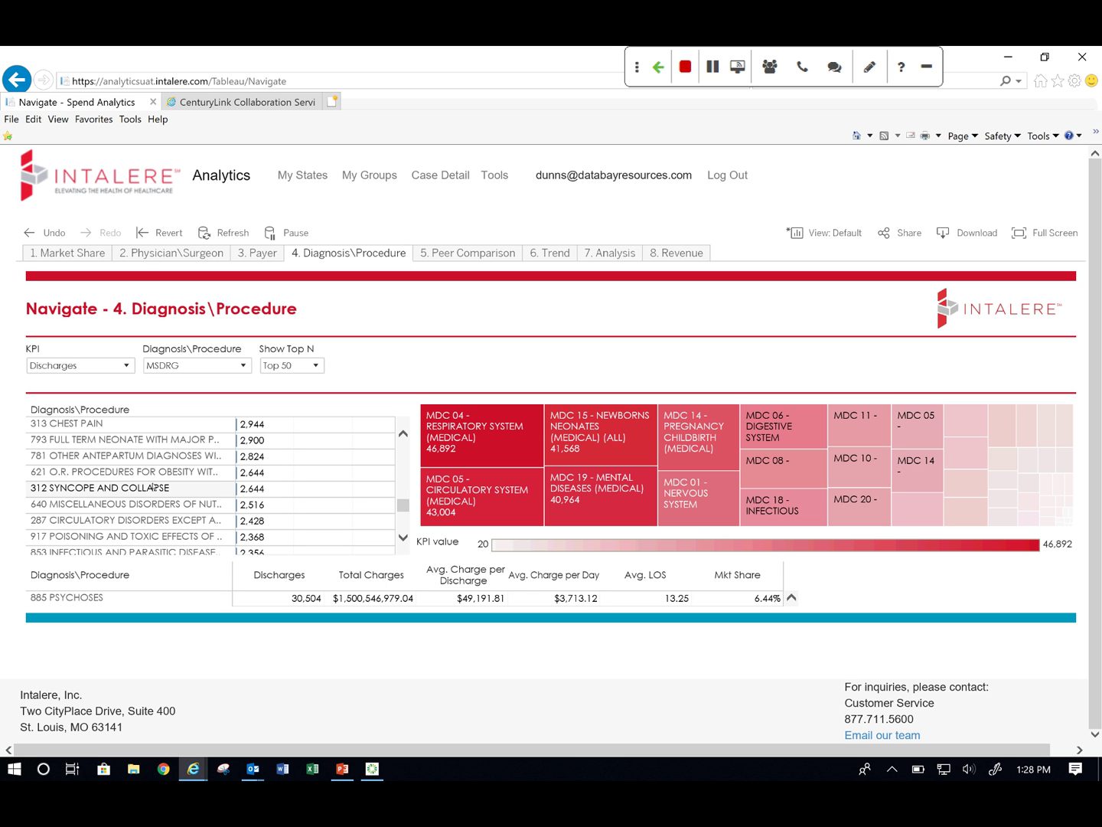
scroll(153, 487, up, 4)
scroll(154, 486, up, 6)
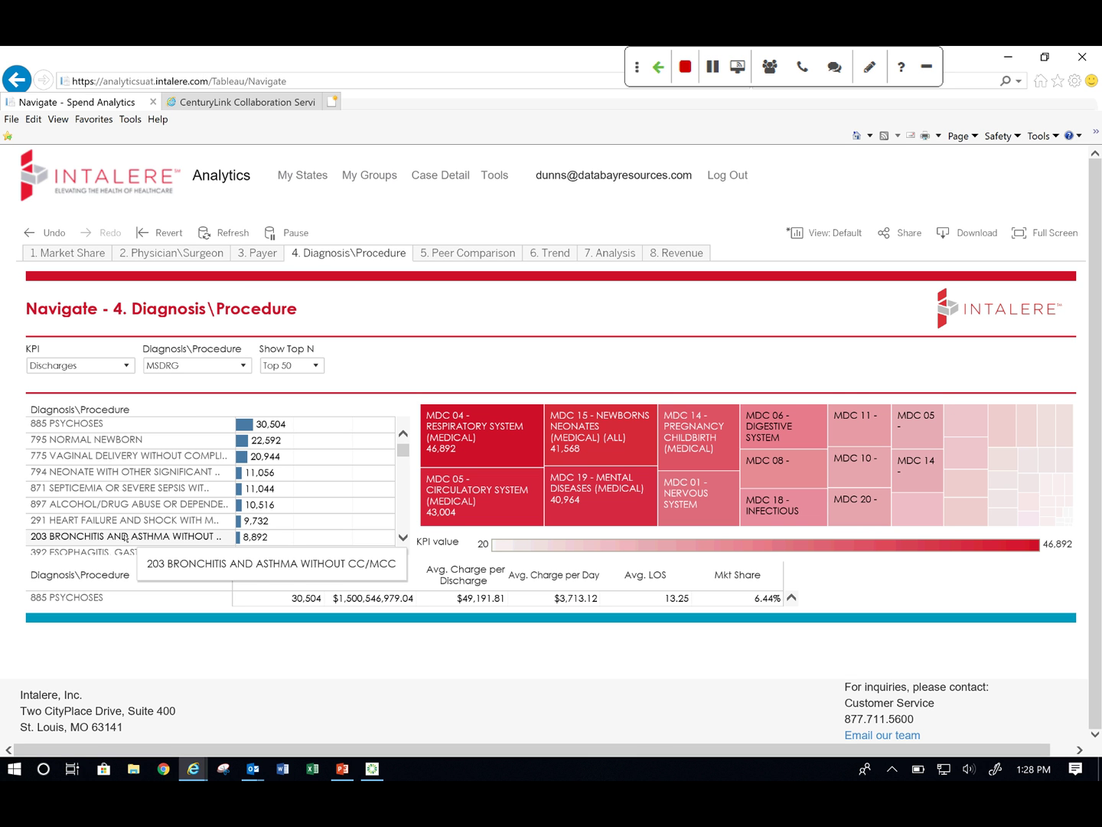
scroll(122, 494, down, 5)
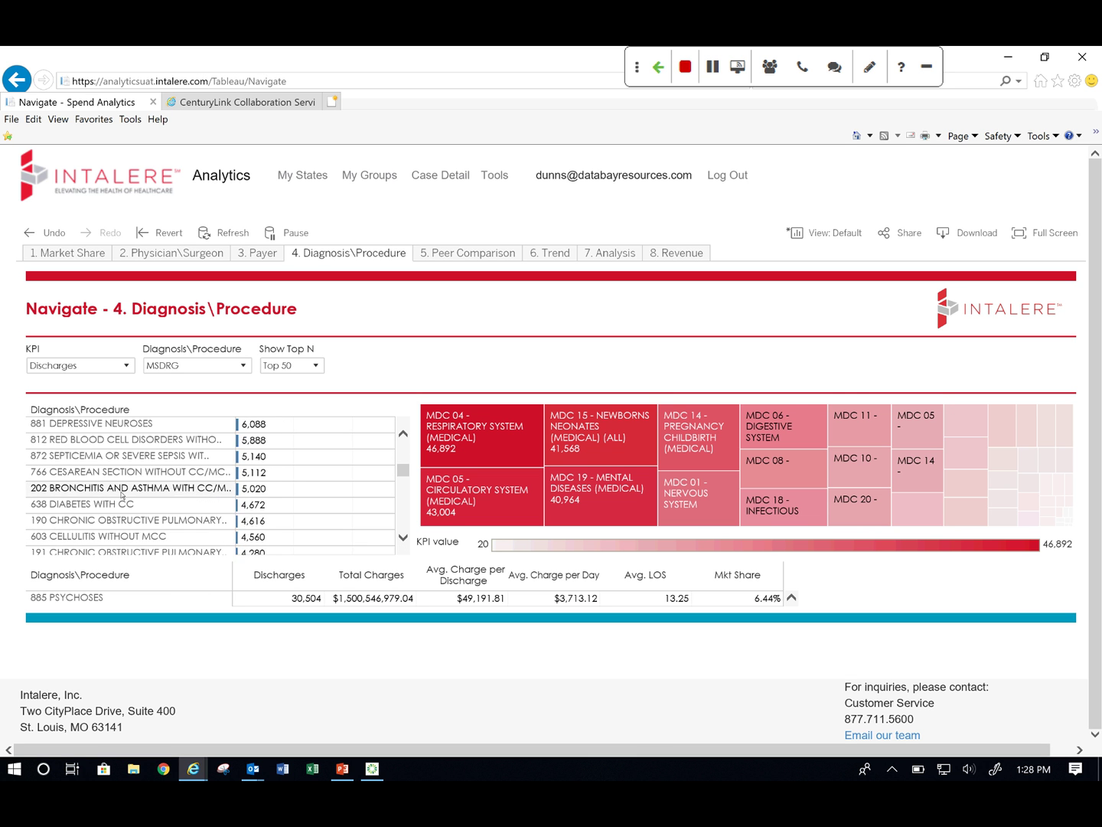
scroll(123, 494, up, 5)
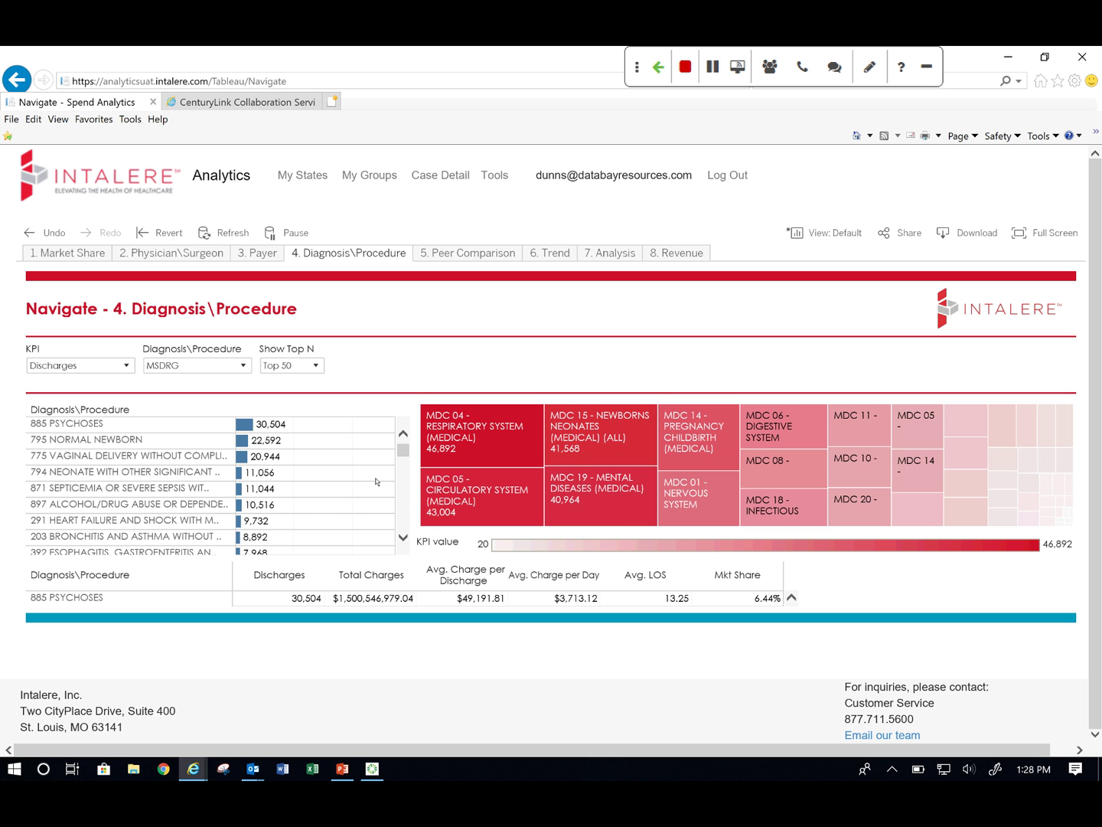
click(489, 434)
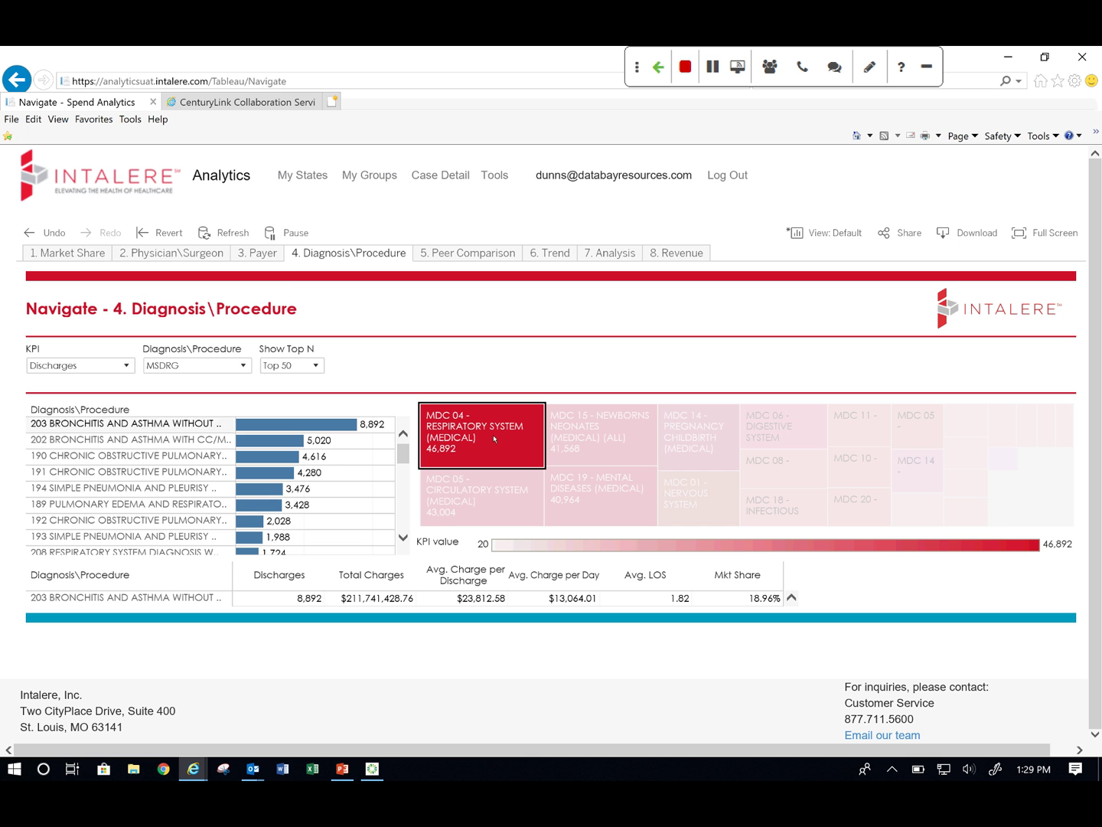
click(506, 416)
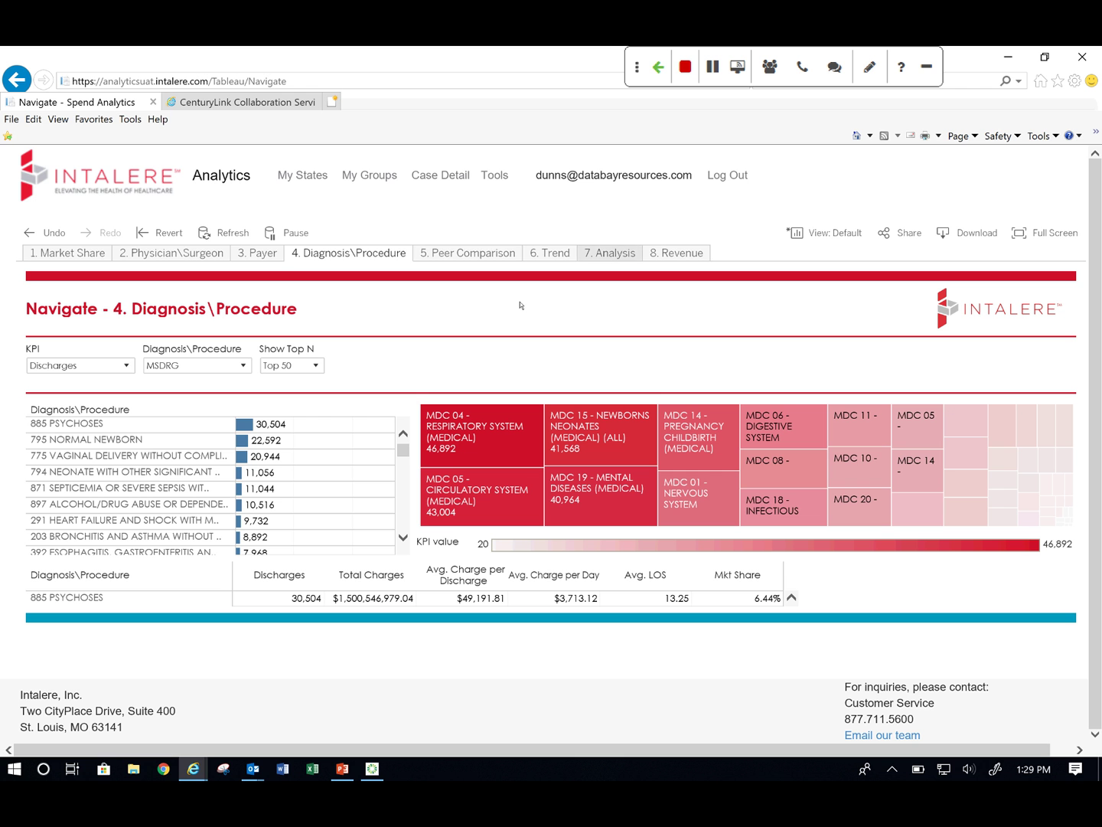
Open the Analysis dashboard and apply an MSDRG group filter of MDC 05 - Circulatory System (Medical) through My Groups
click(616, 253)
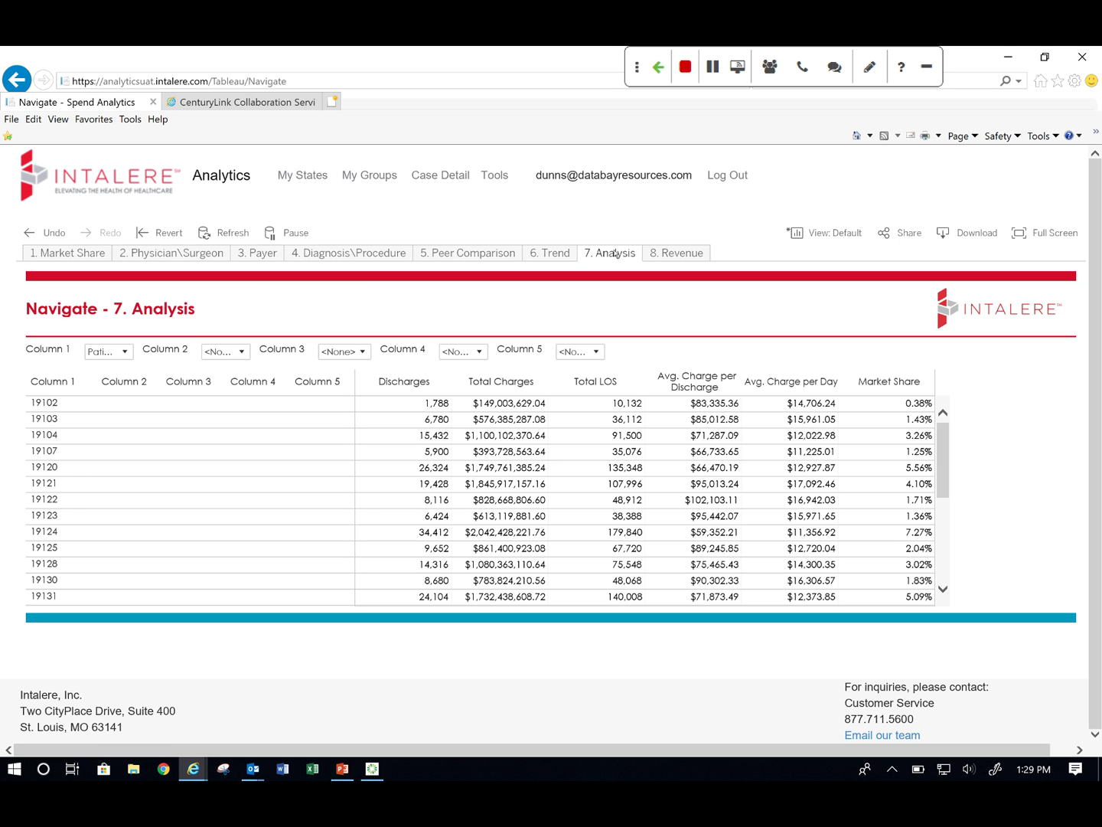
click(871, 66)
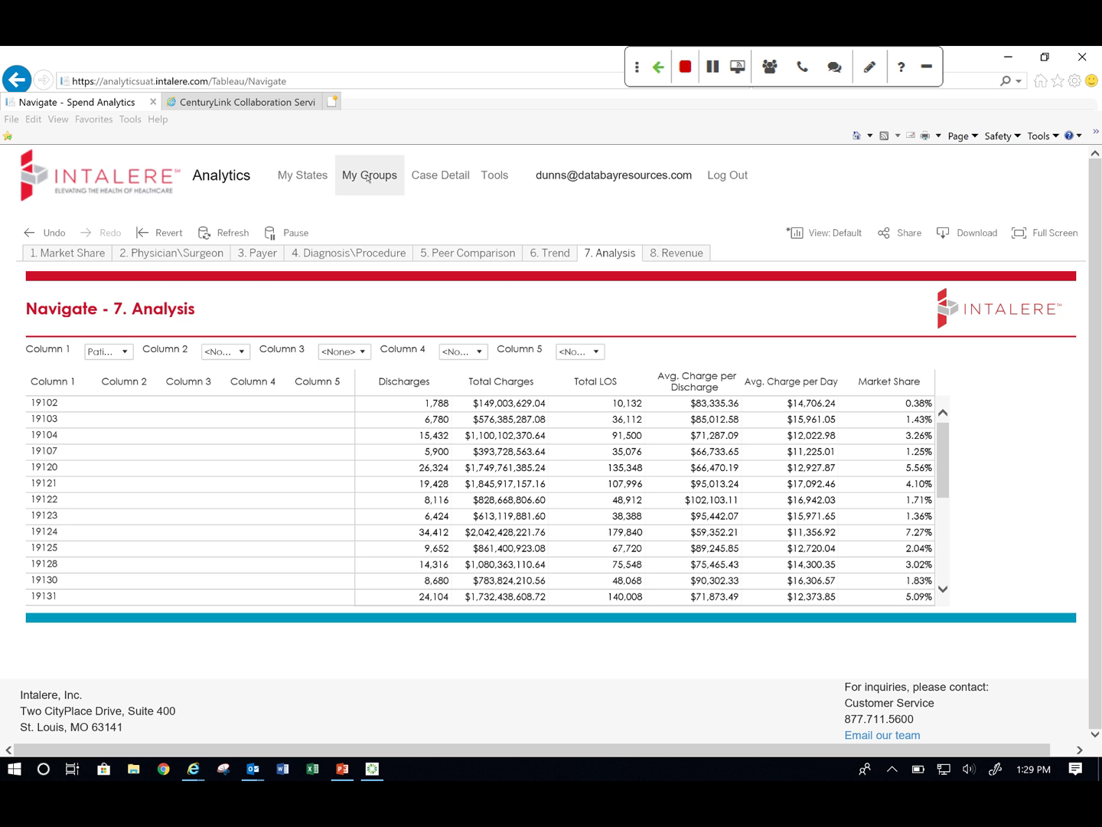
click(369, 177)
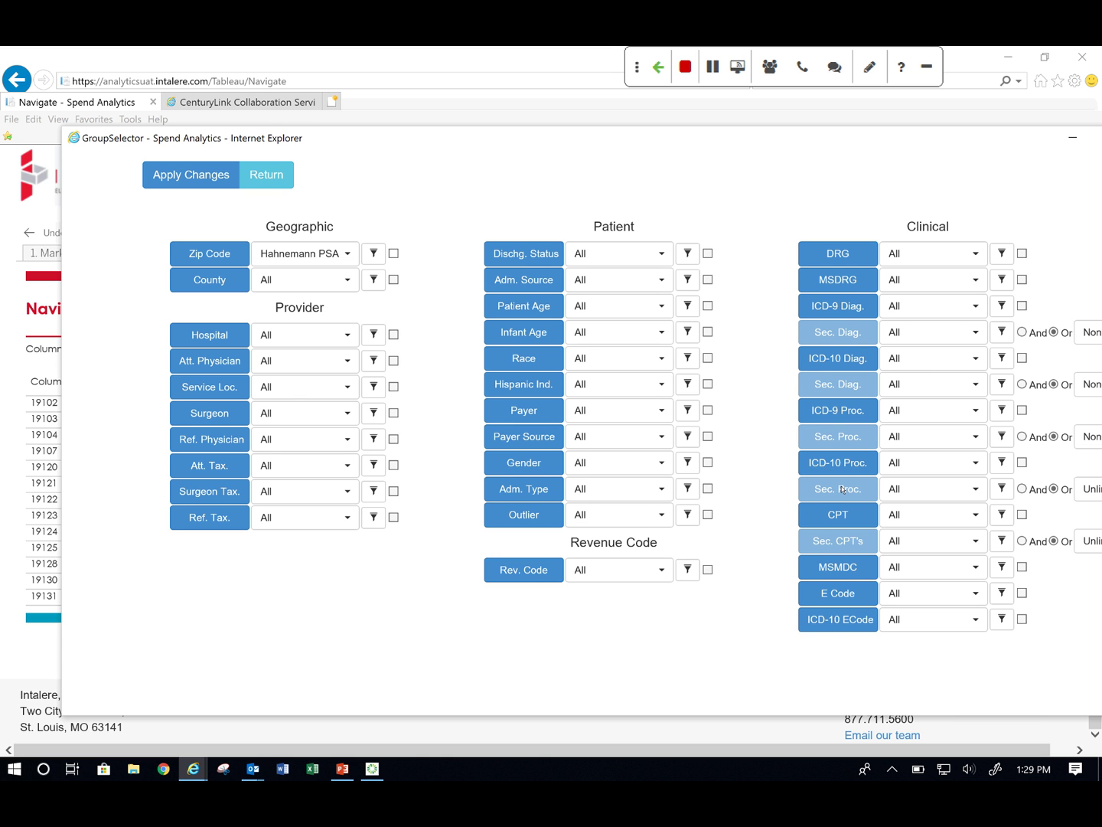
click(975, 279)
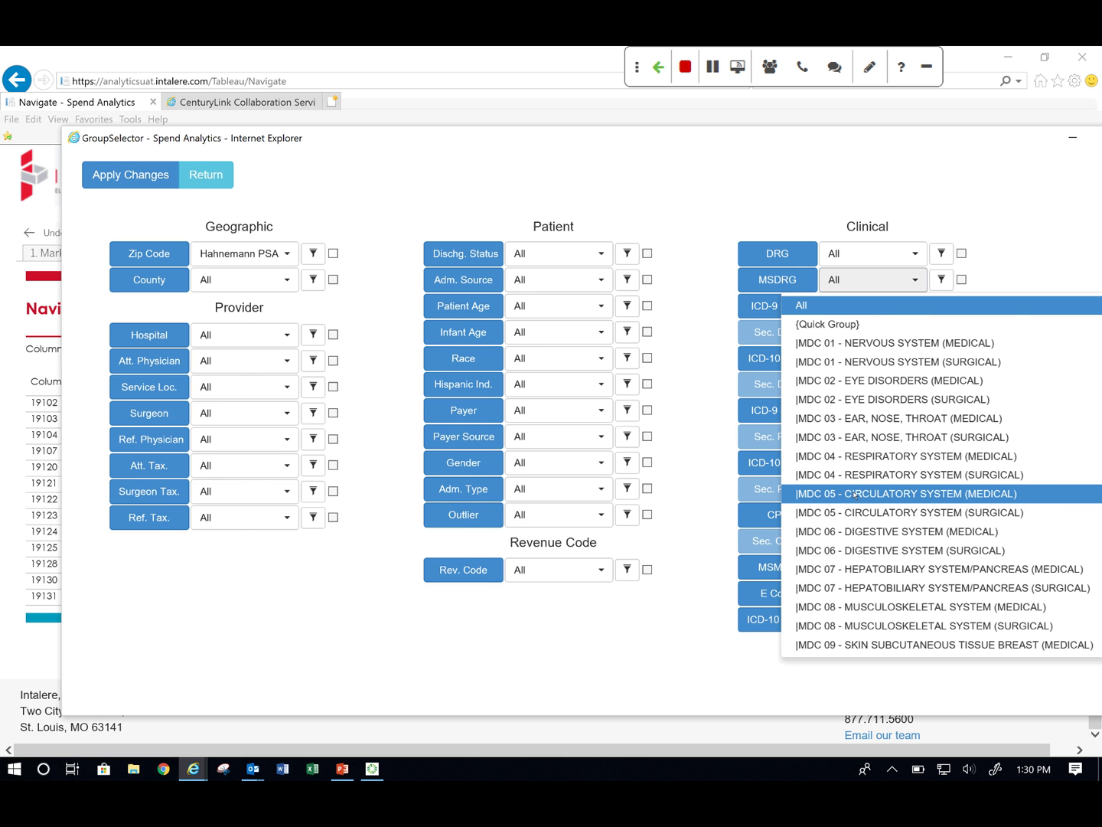
key(Escape)
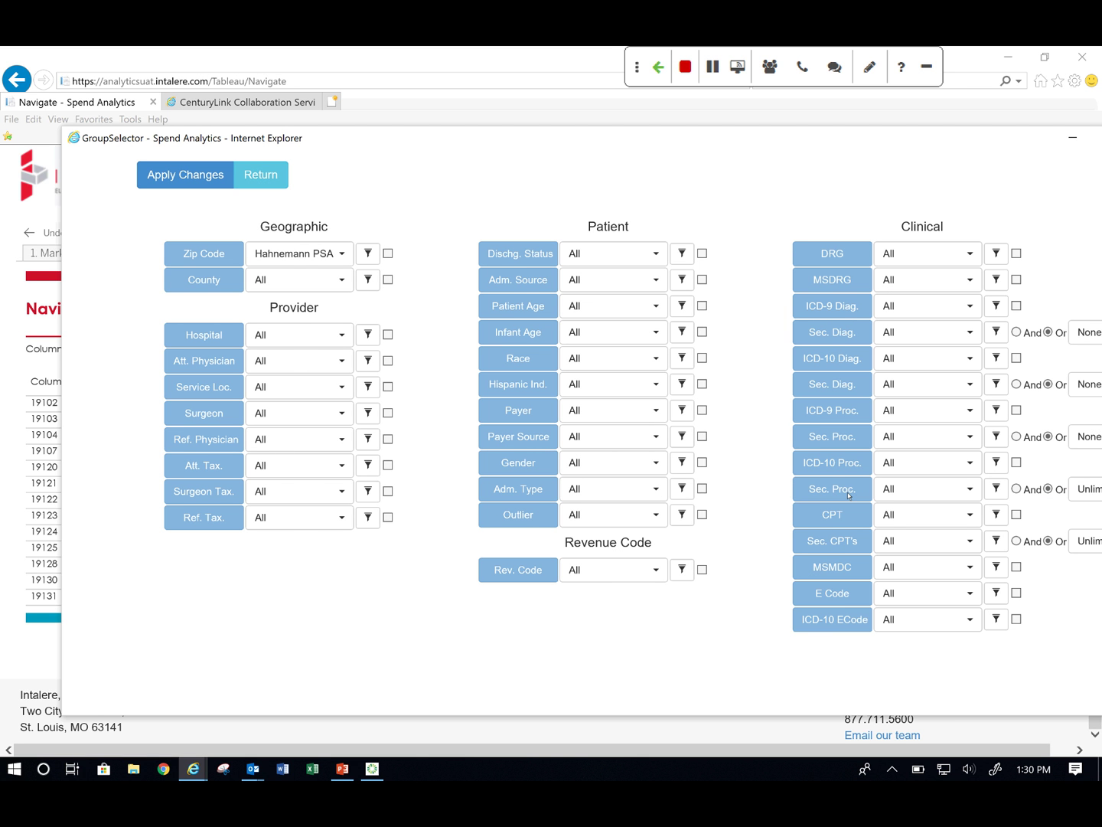
click(610, 92)
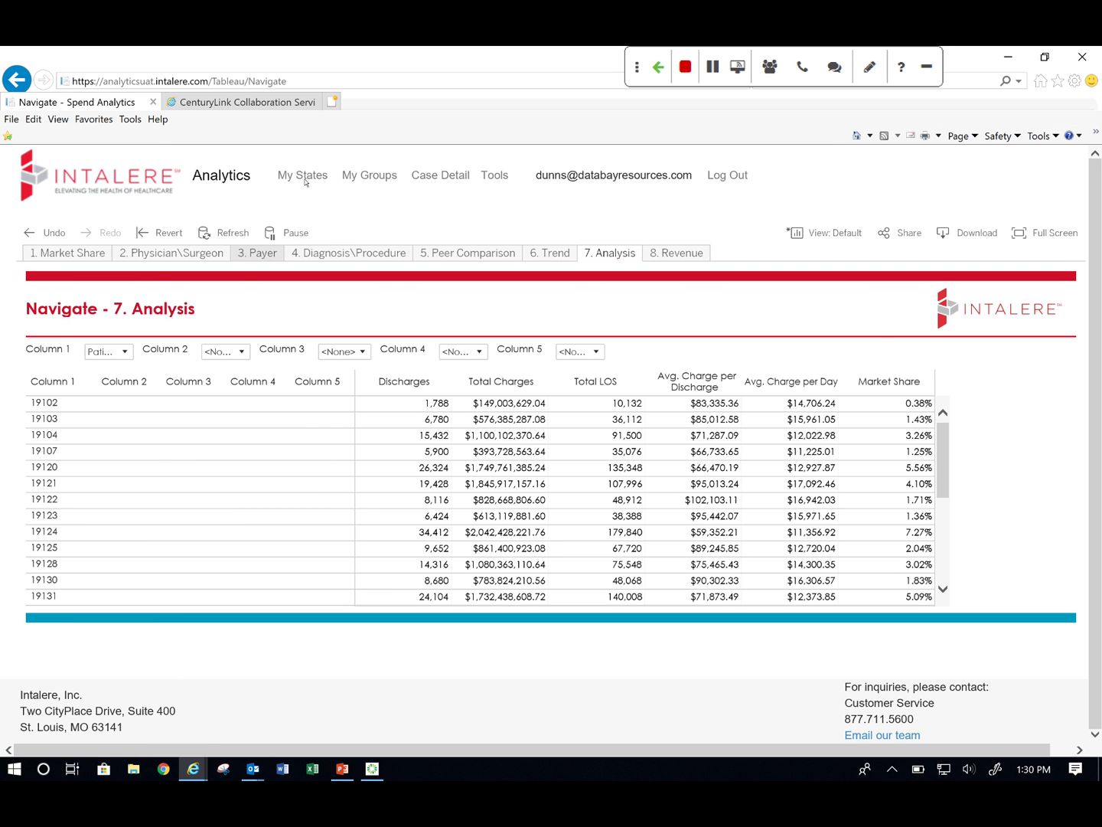
click(370, 176)
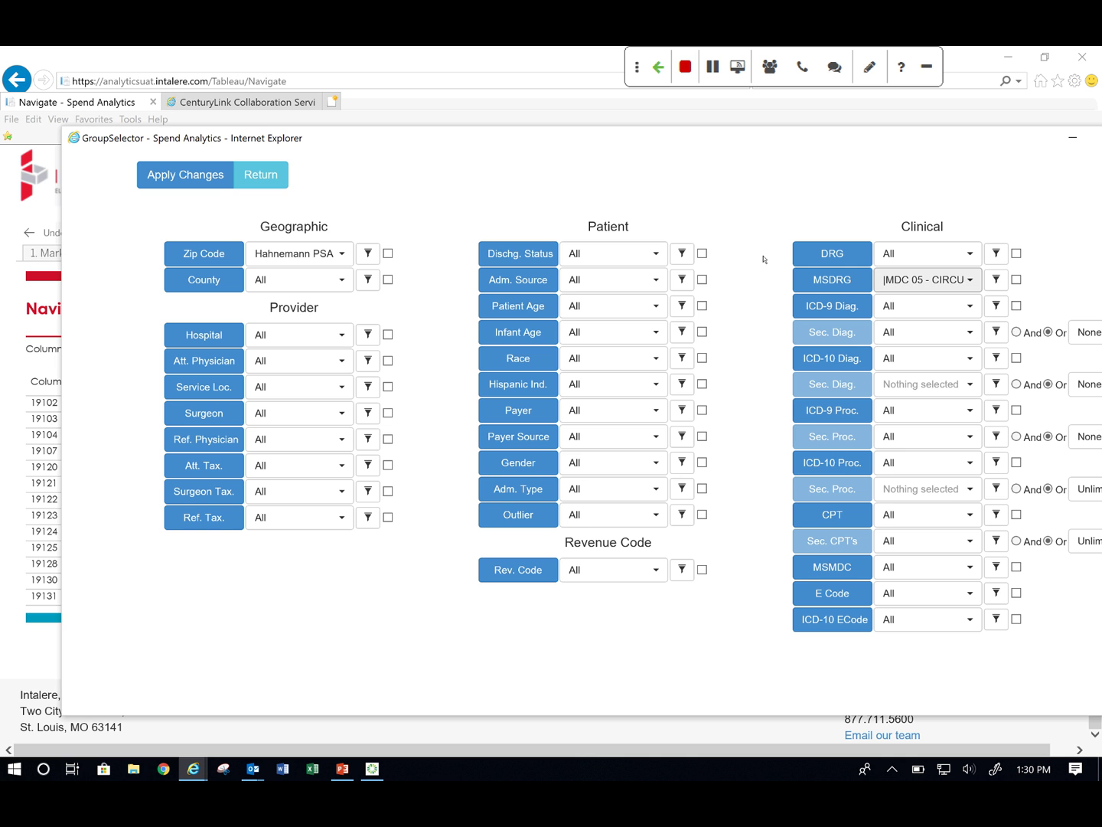
click(188, 176)
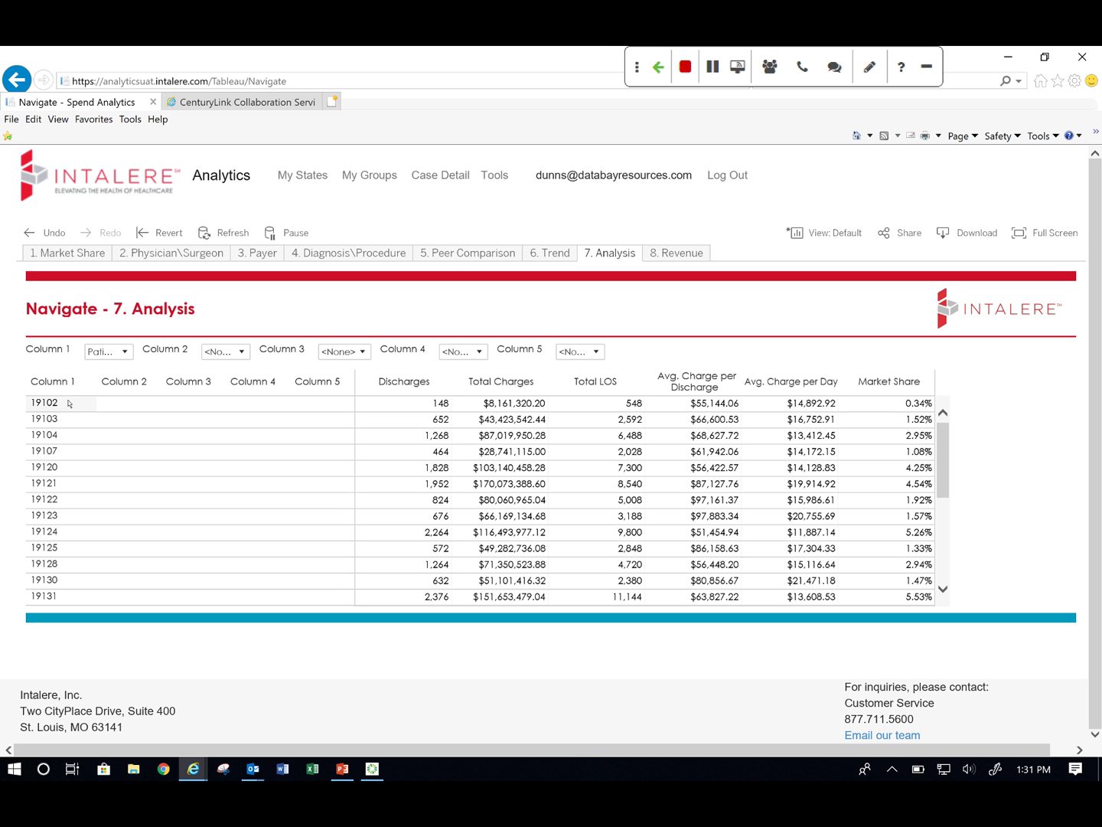
Set Column 2 to MDC and Column 3 to MSDRG in the Analysis table
click(209, 354)
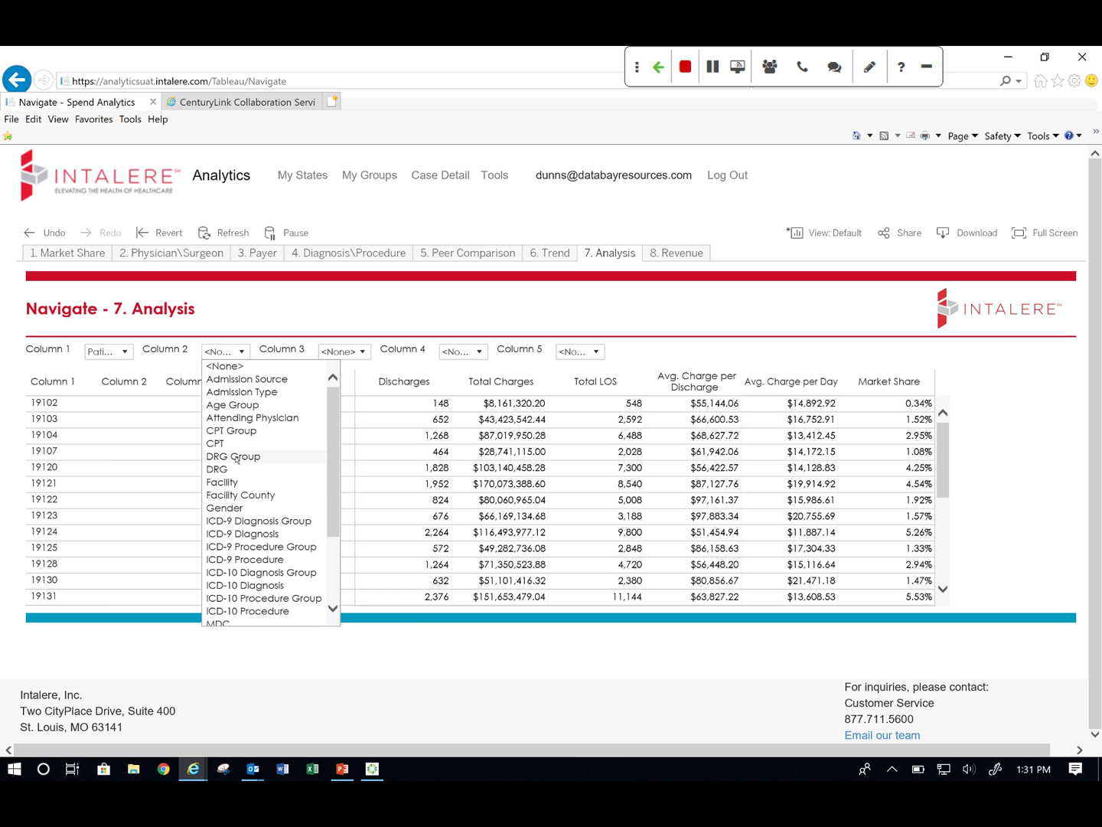
scroll(234, 497, down, 2)
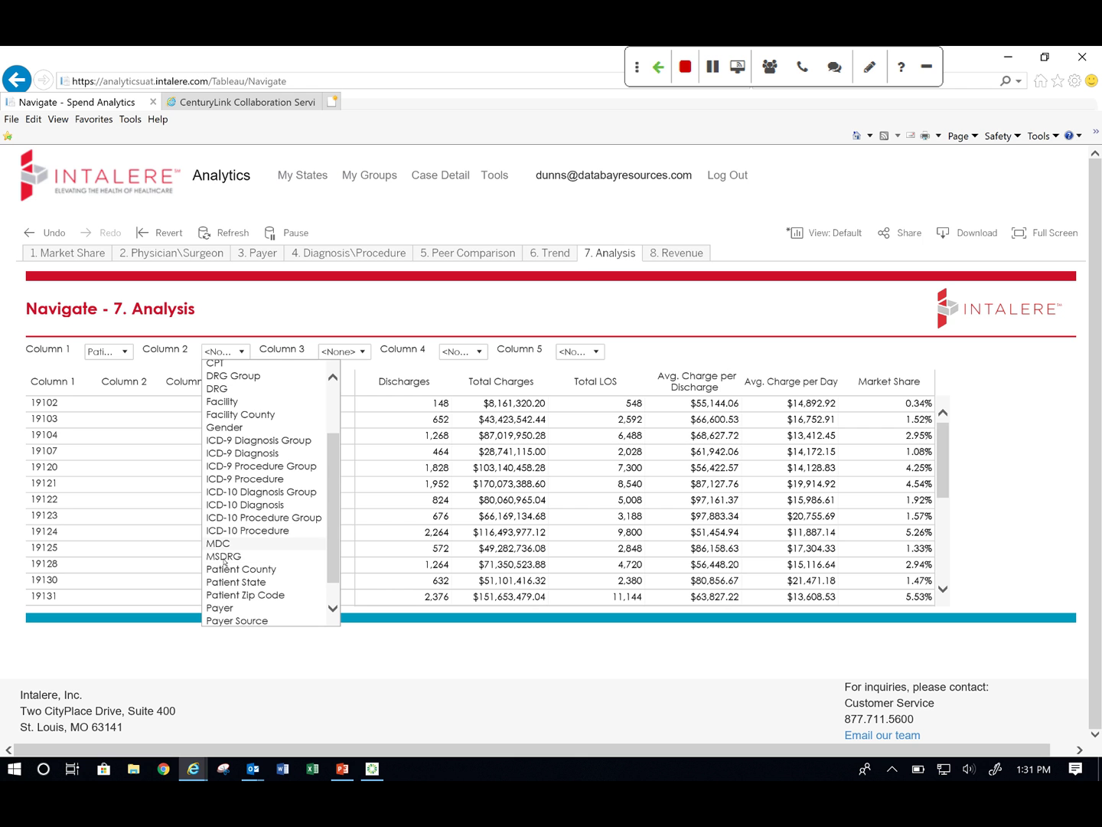
click(222, 544)
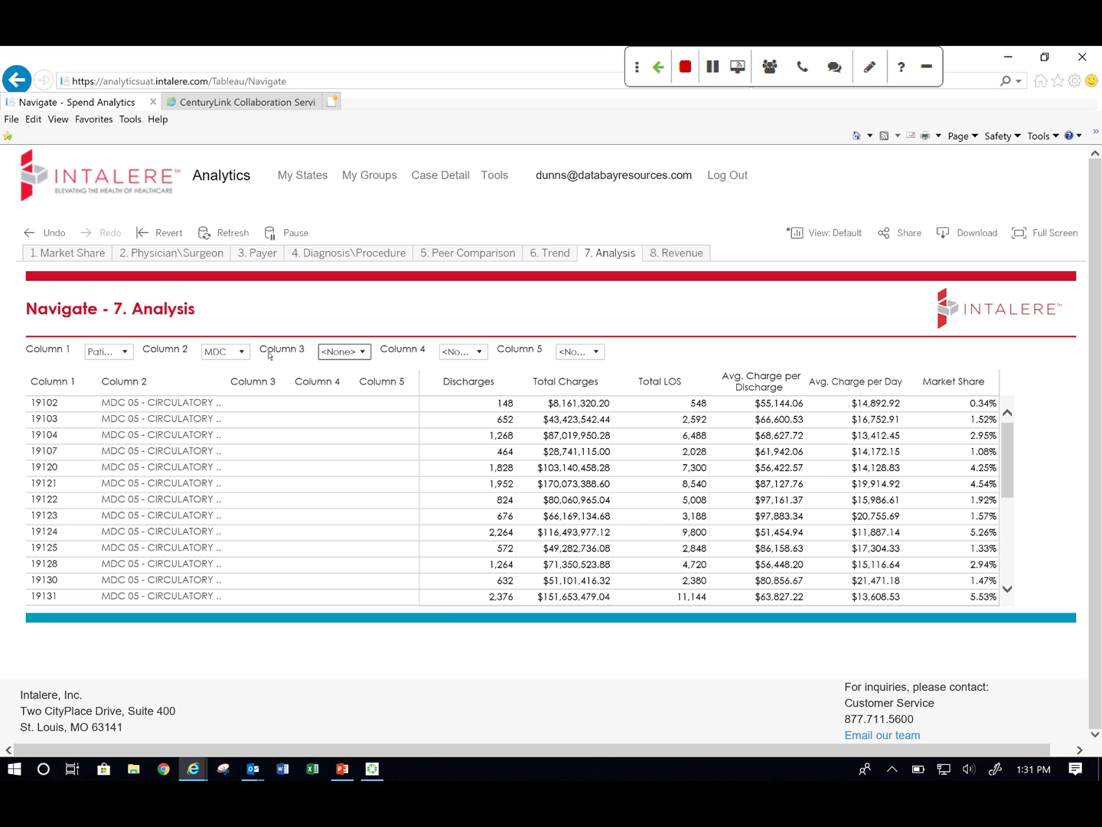
click(343, 351)
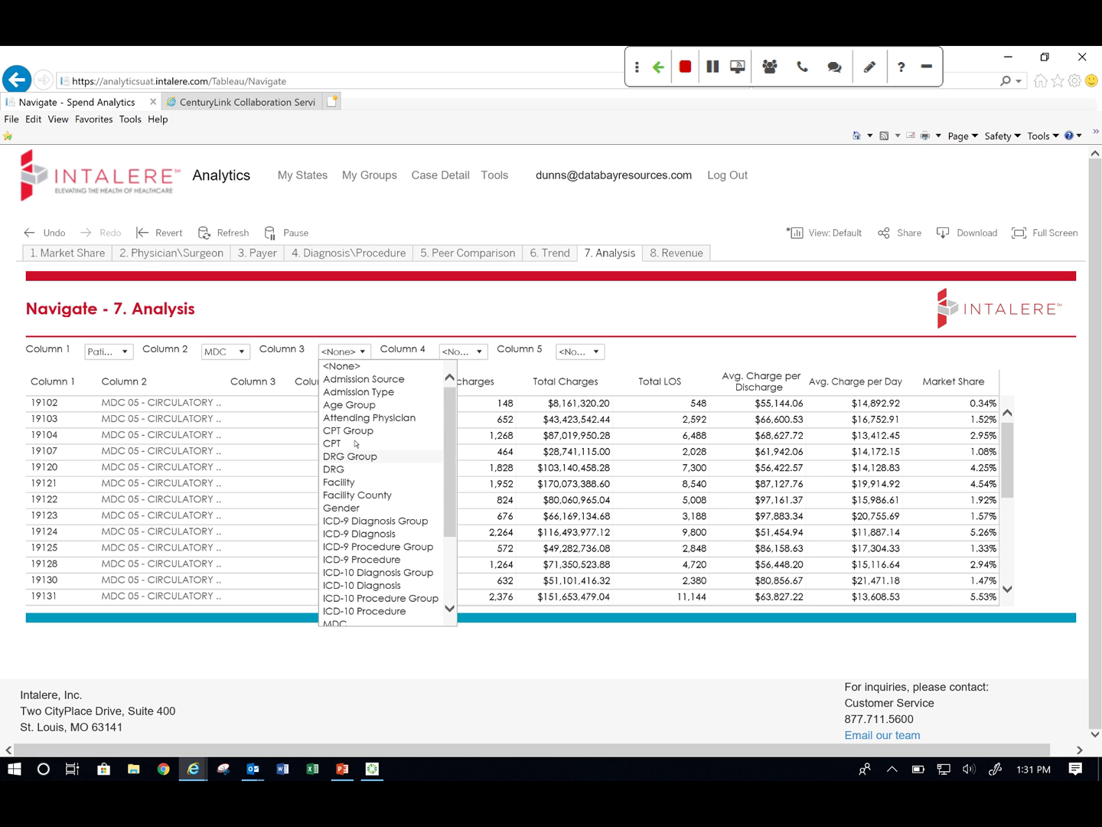
scroll(344, 559, down, 2)
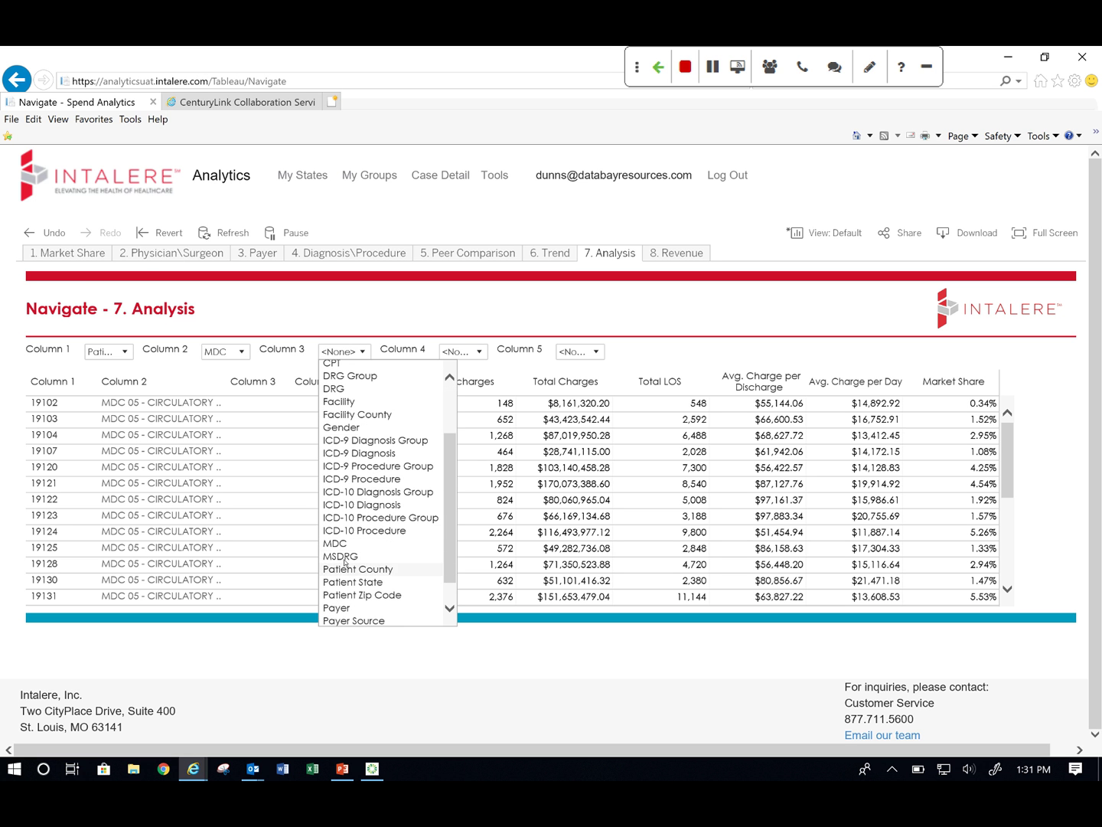
click(341, 556)
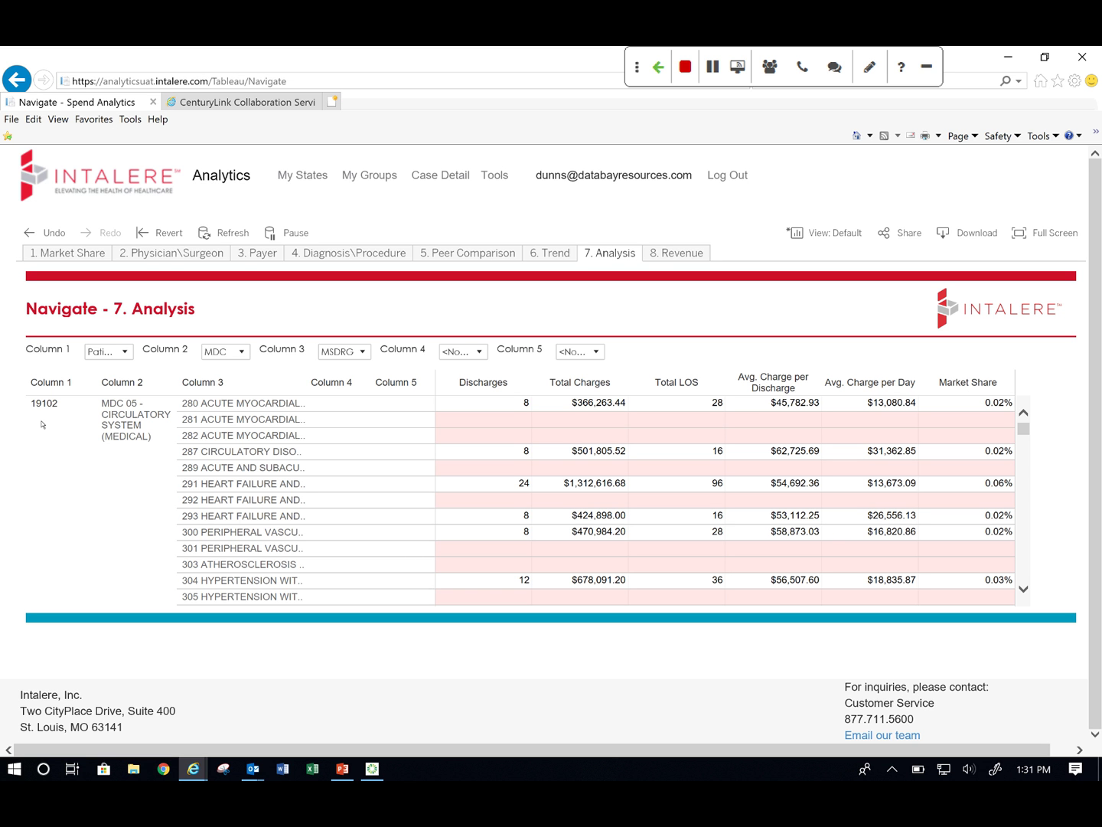
Examine the circulatory MSDRG discharges, charges, length of stay and market share for zip codes 19102 through 19120
scroll(42, 423, down, 2)
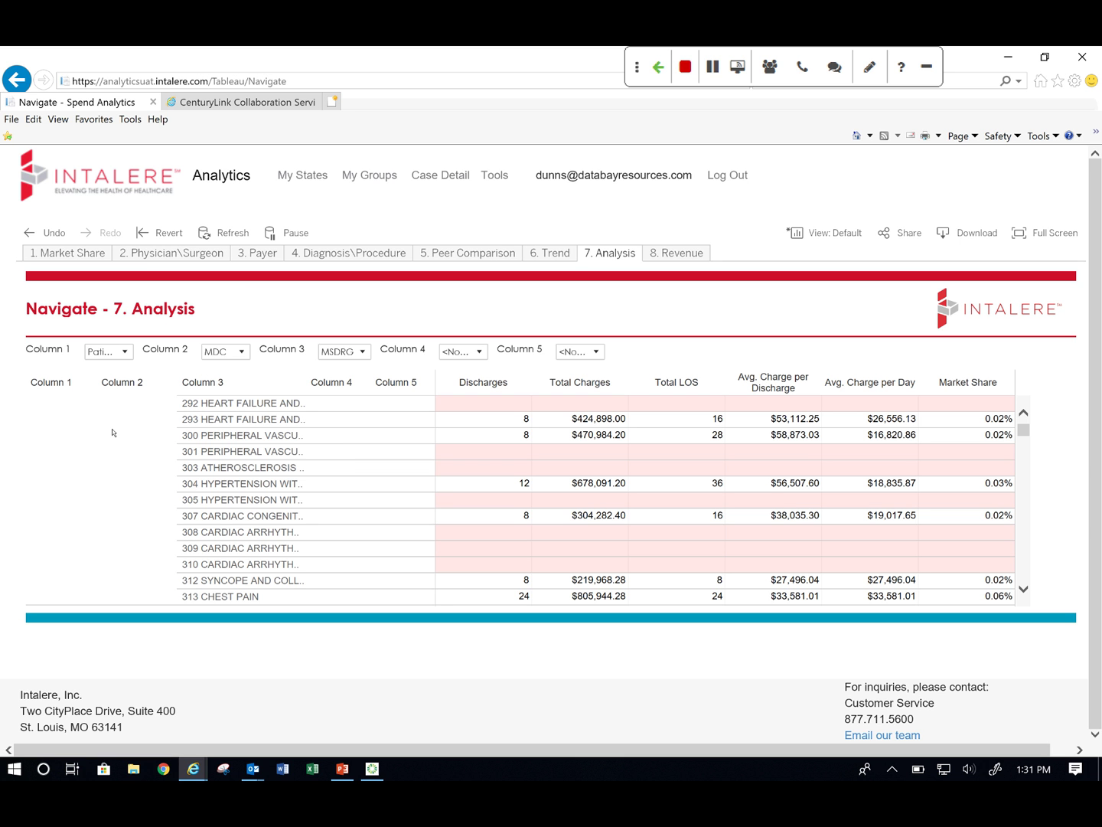
scroll(112, 433, down, 2)
scroll(101, 438, down, 2)
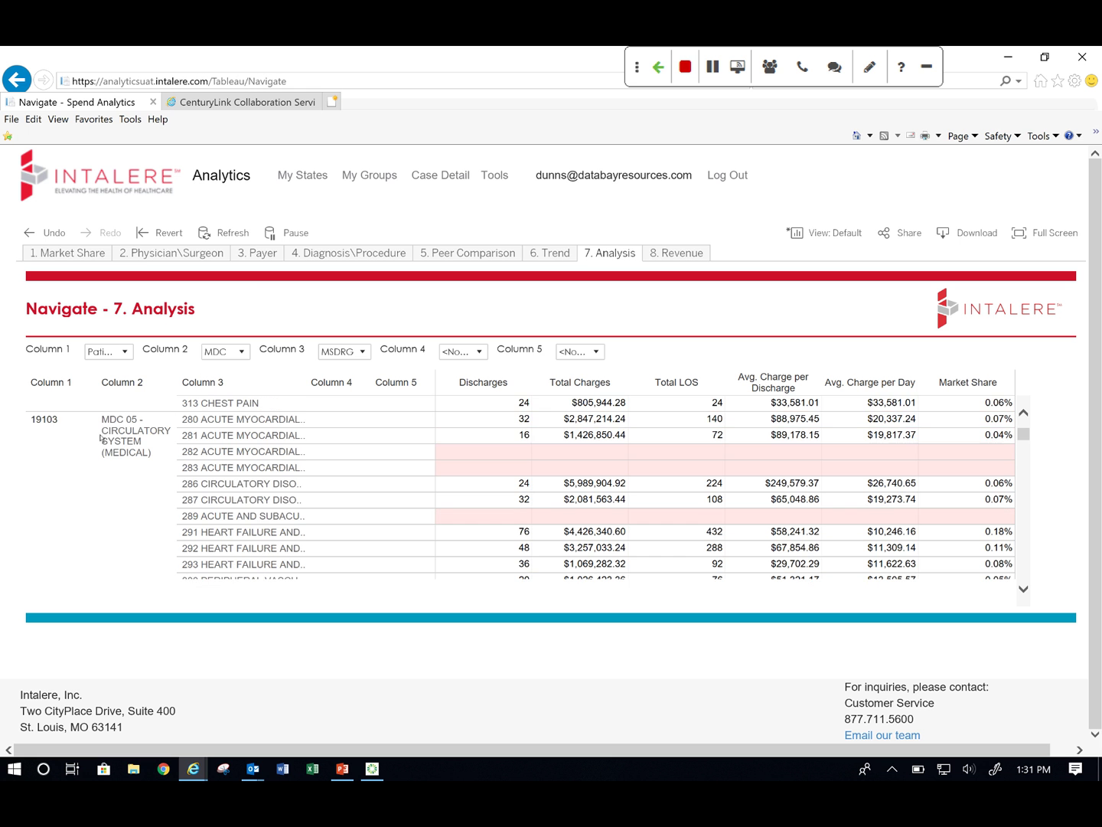
scroll(77, 473, down, 2)
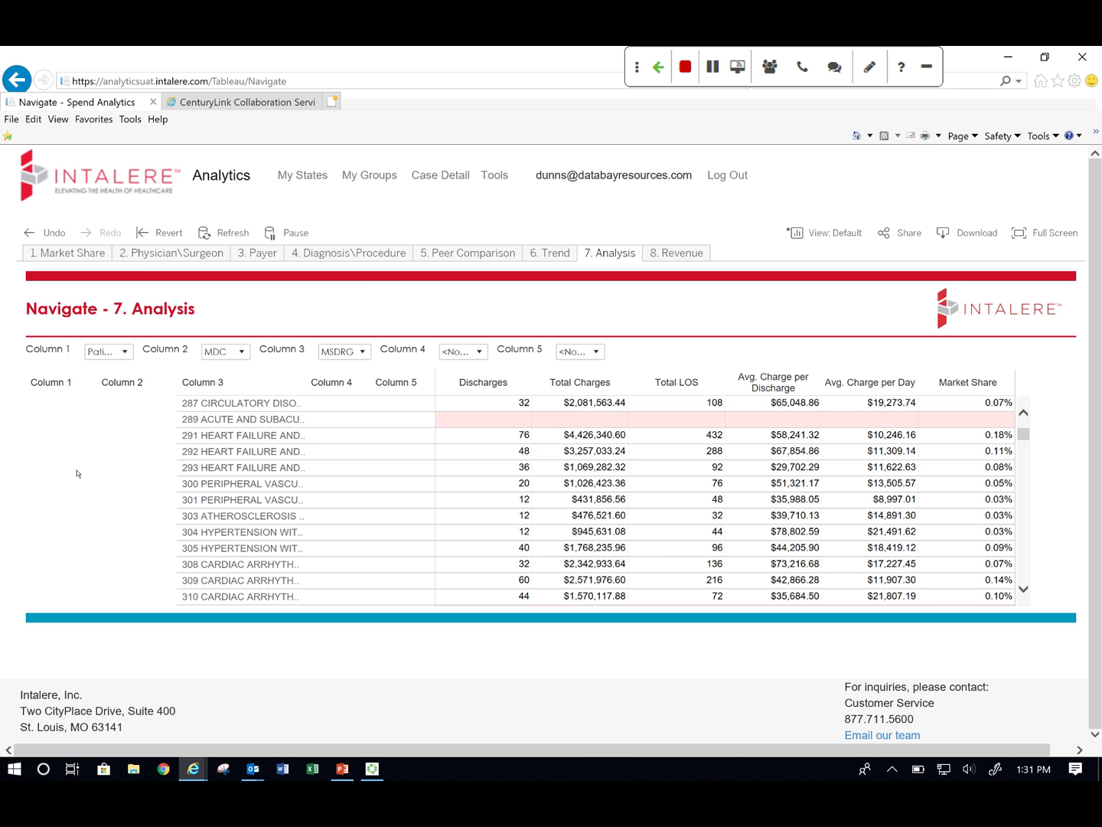
scroll(78, 473, down, 2)
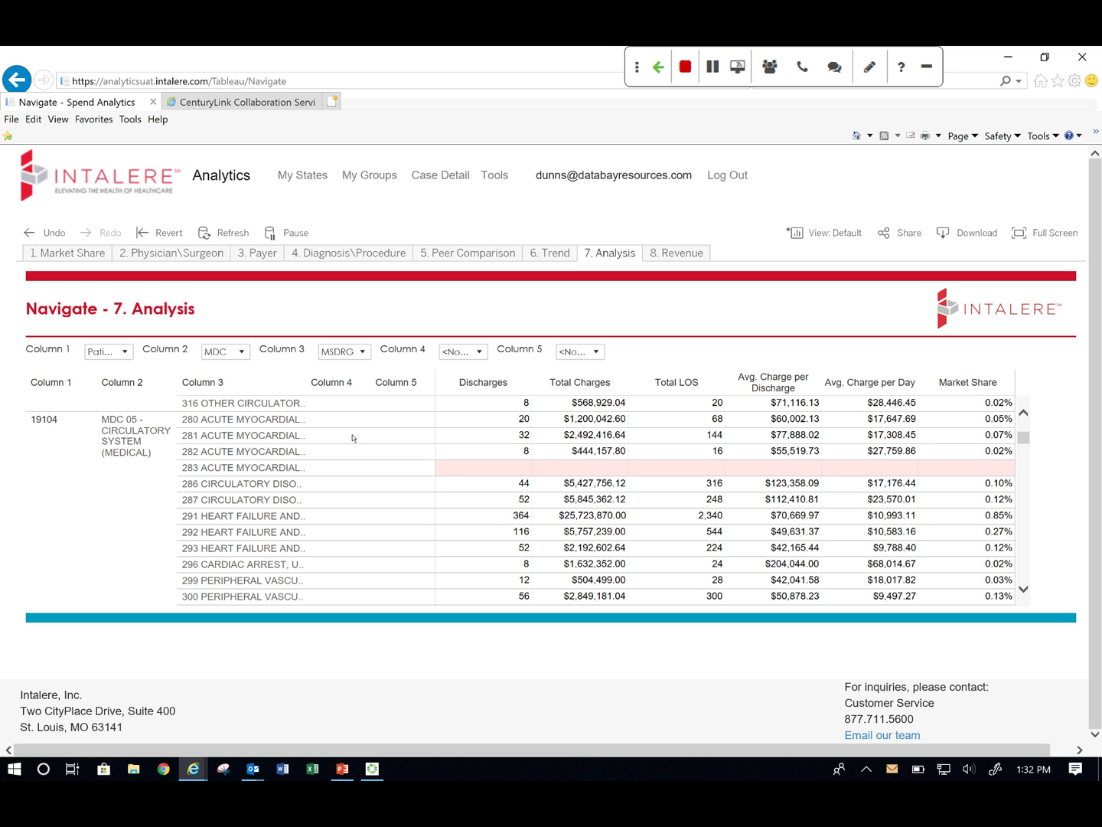
scroll(359, 451, up, 10)
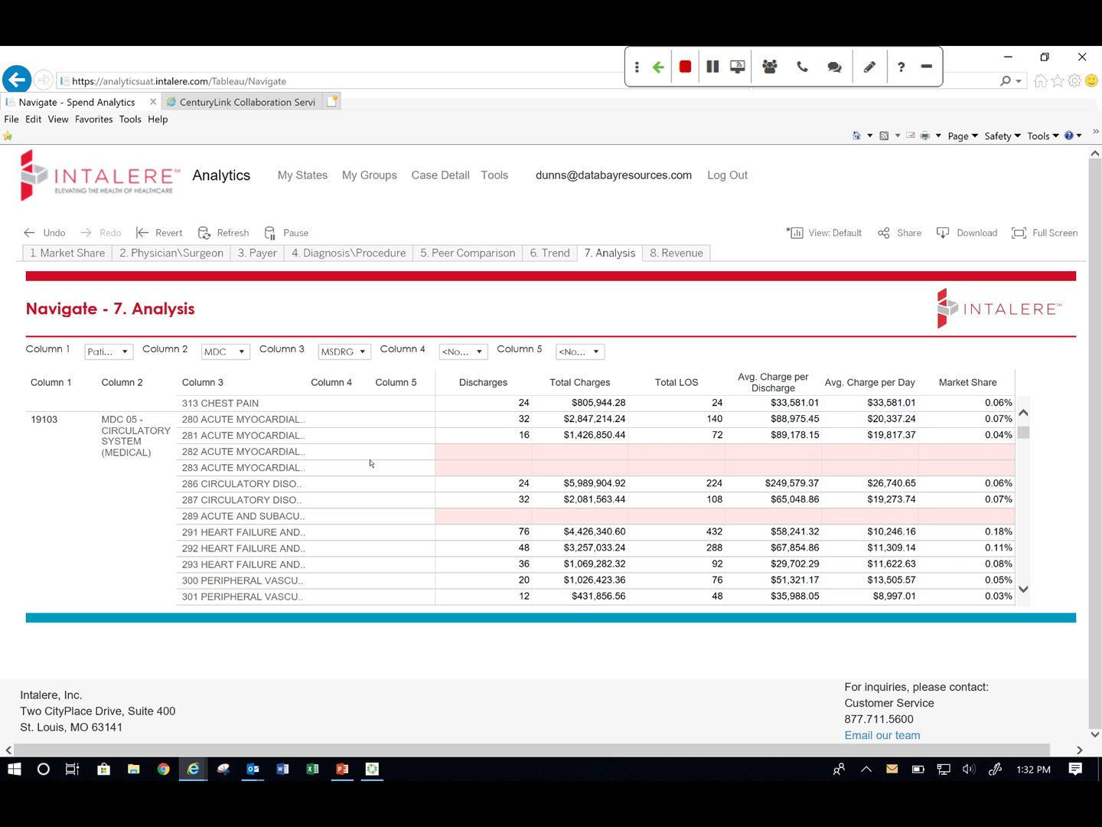
mouse_move(809, 466)
scroll(398, 466, down, 5)
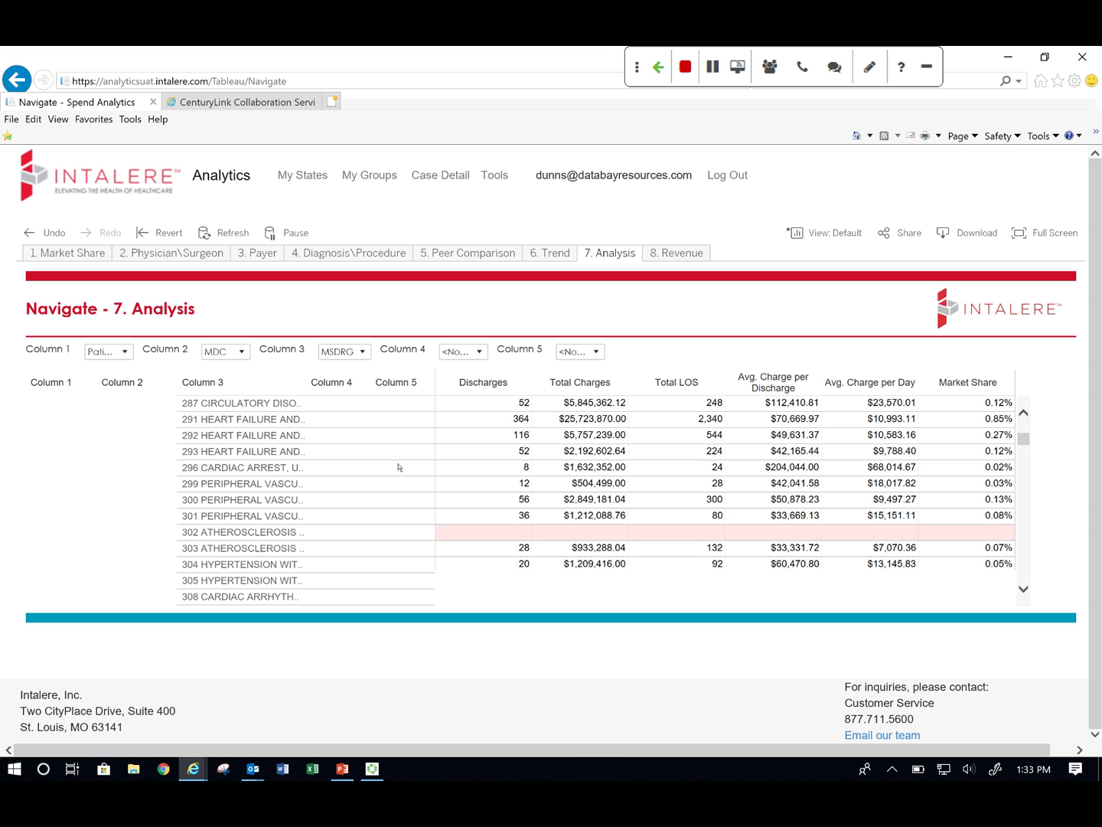
scroll(398, 467, down, 5)
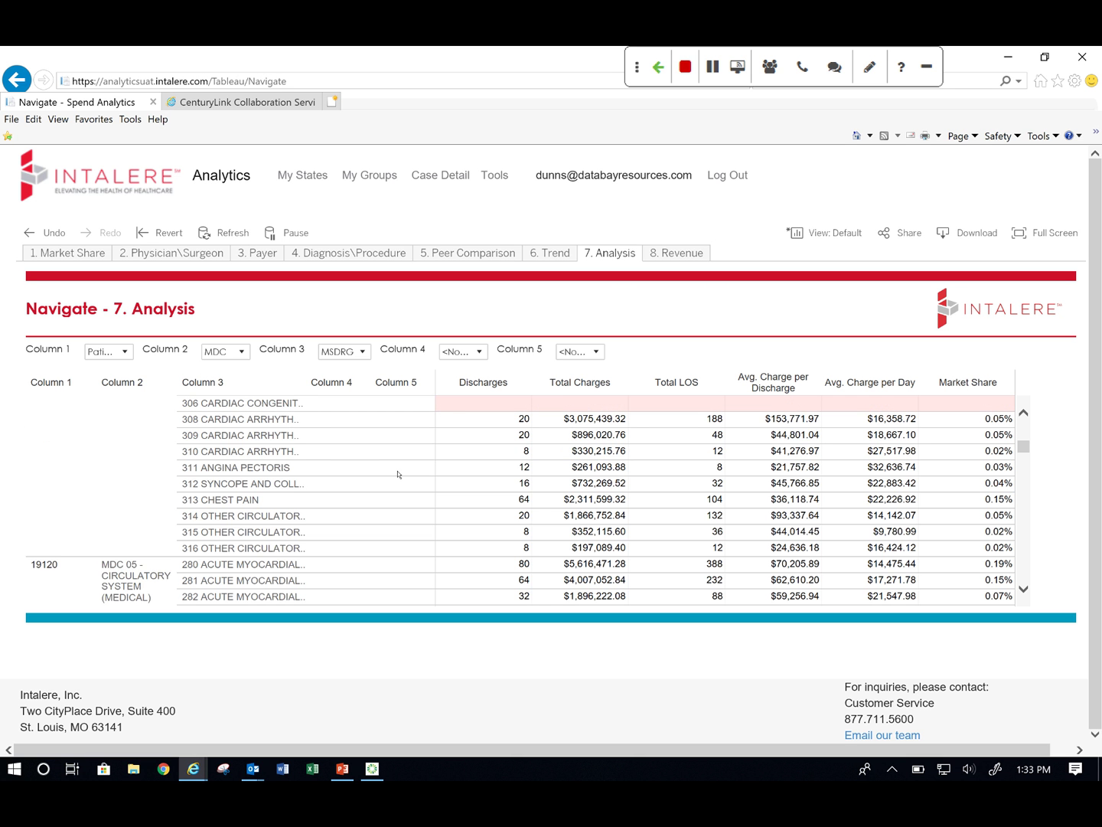
scroll(398, 474, down, 2)
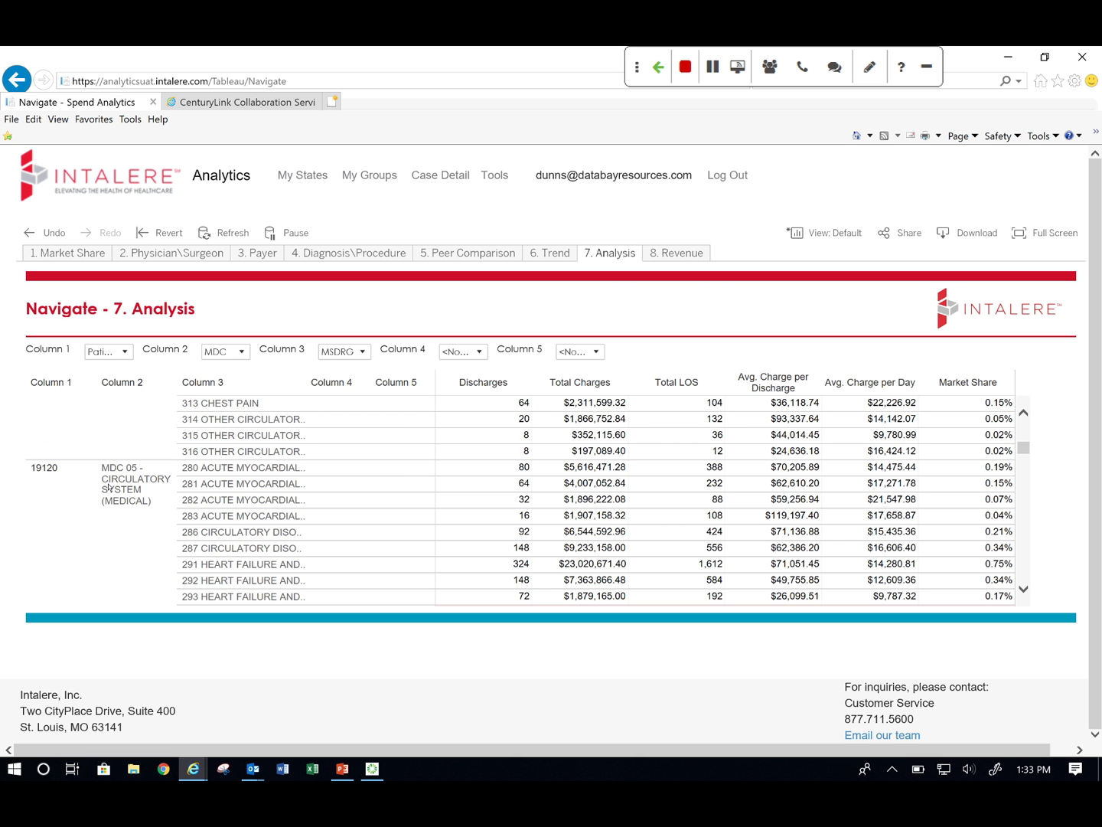
scroll(79, 490, down, 2)
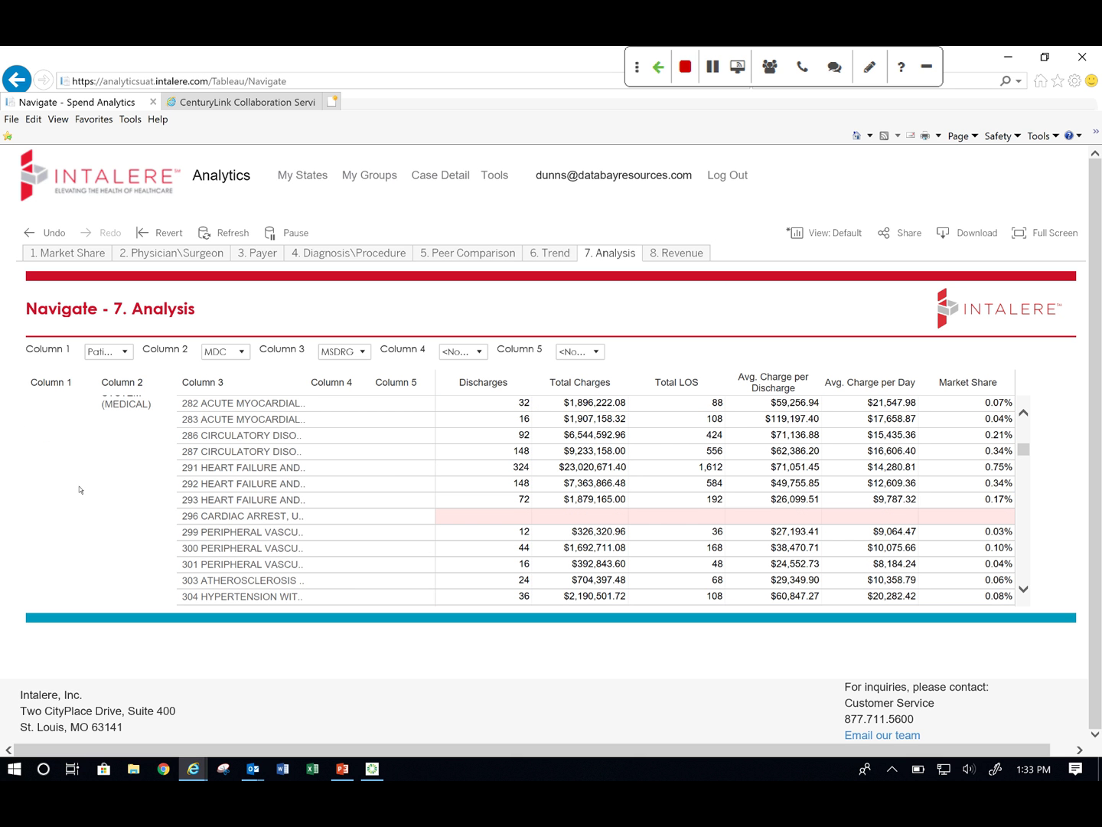
scroll(80, 491, up, 2)
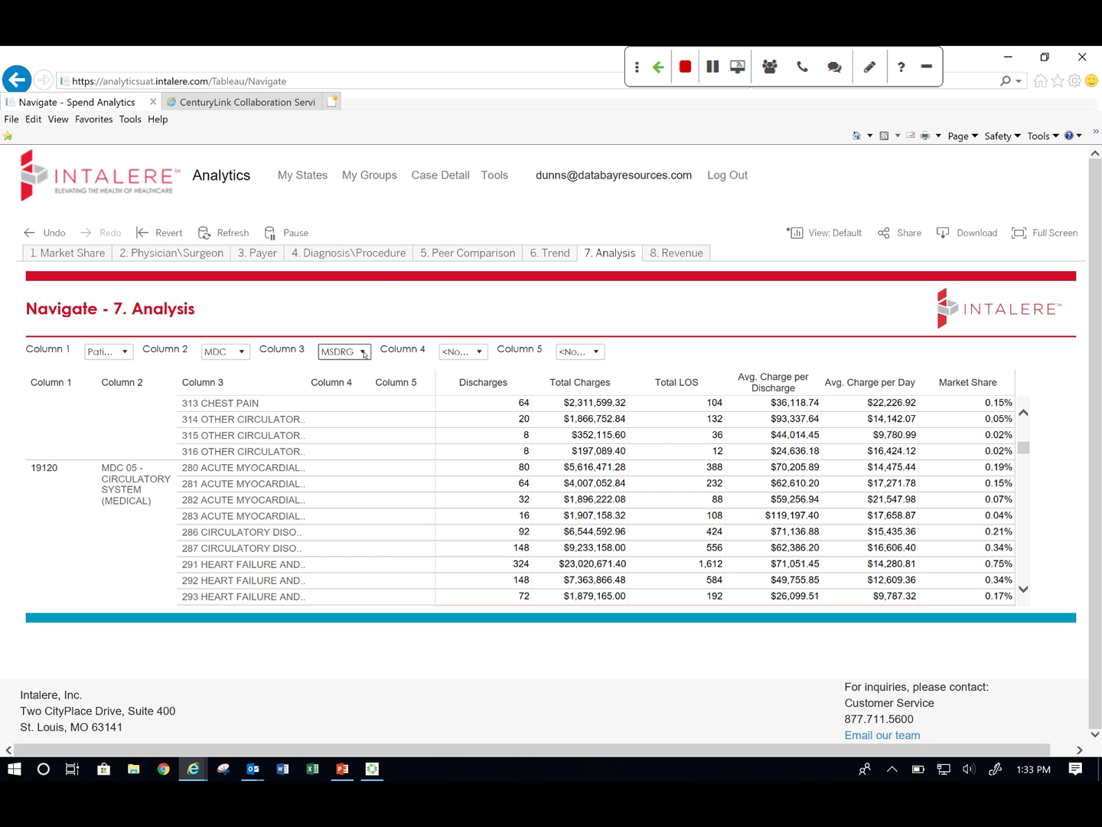
Break the MSDRG rows down further by setting Column 4 to Gender
click(480, 353)
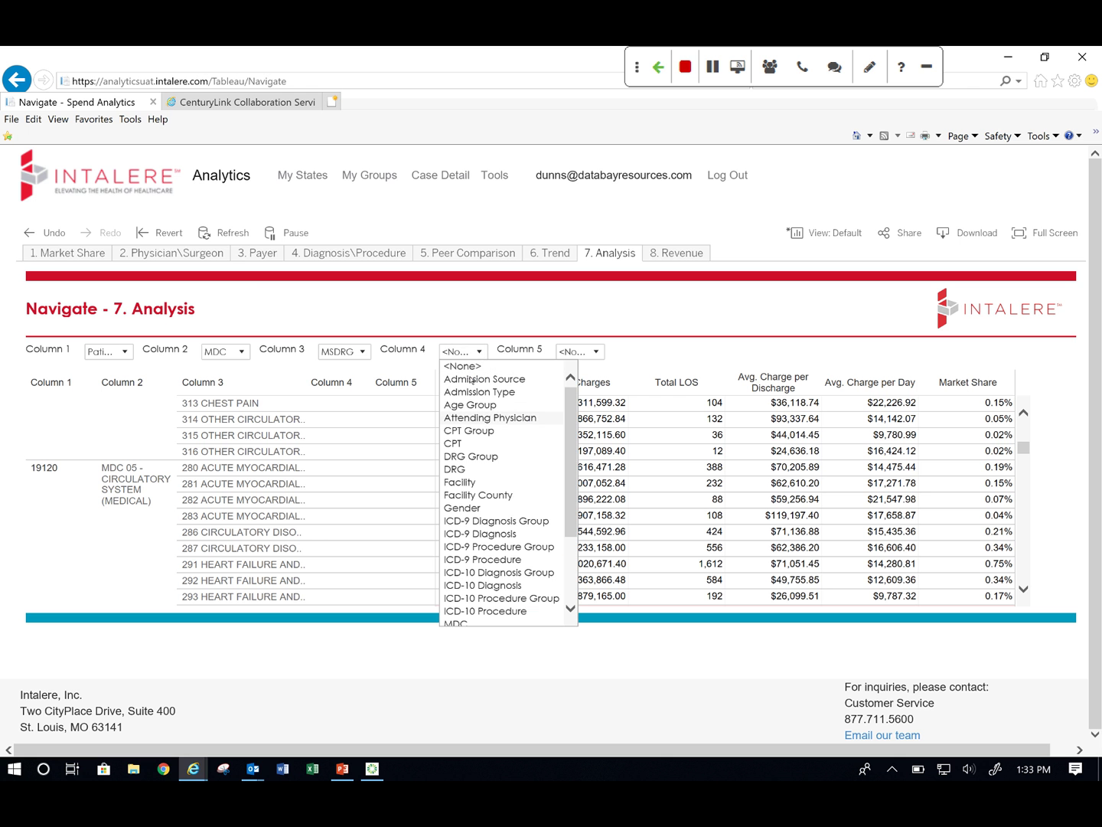
click(462, 509)
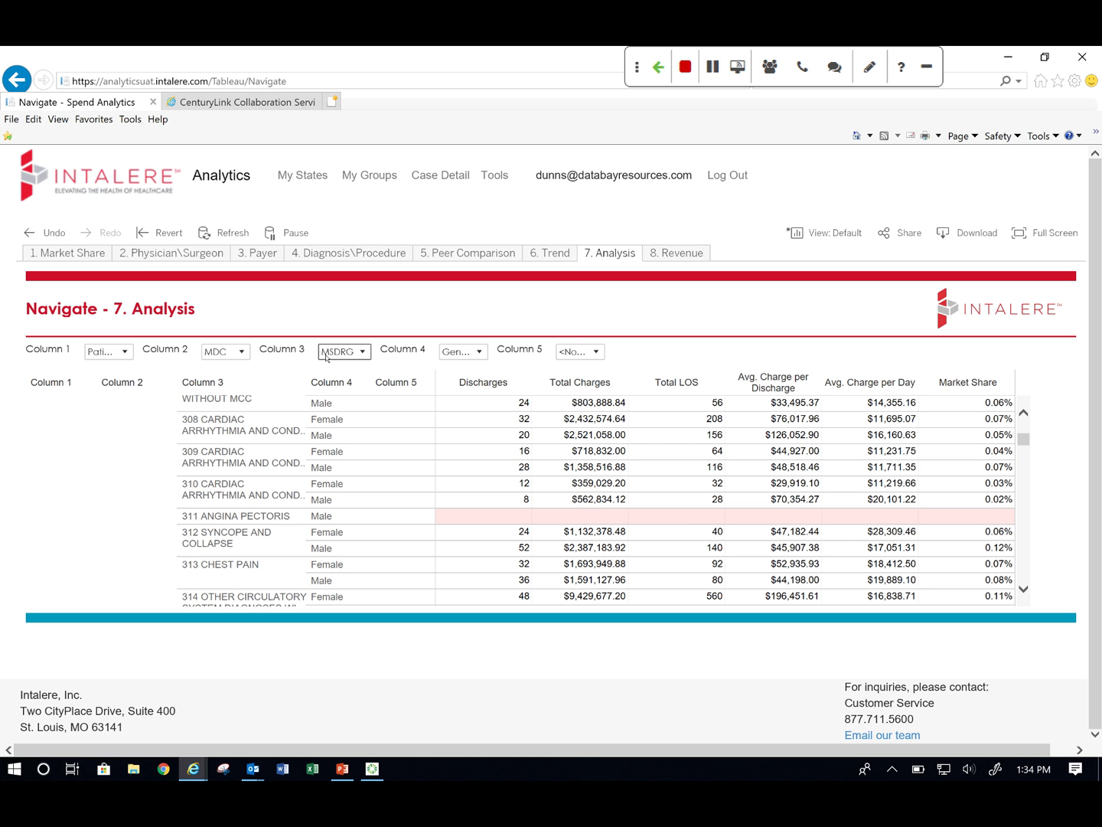
Review the available state datasets and quarter range in My States, close it without applying changes, and open the Market Share dashboard
click(317, 176)
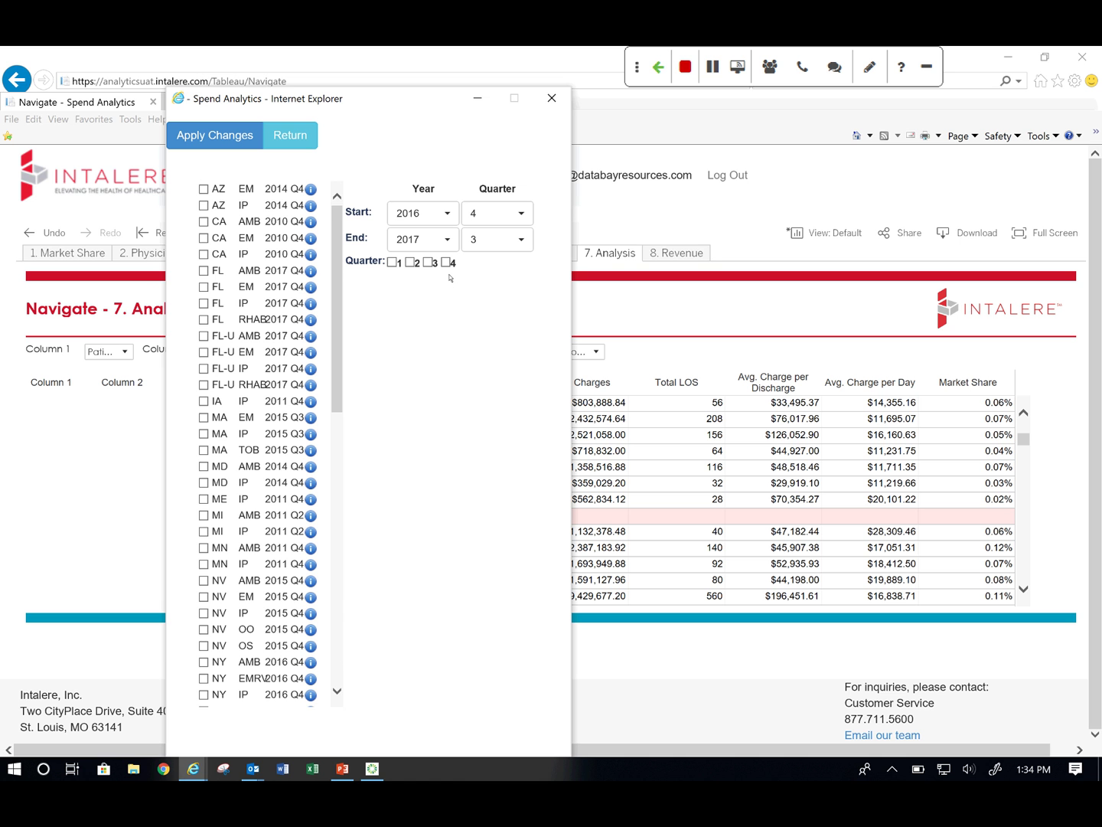
click(553, 99)
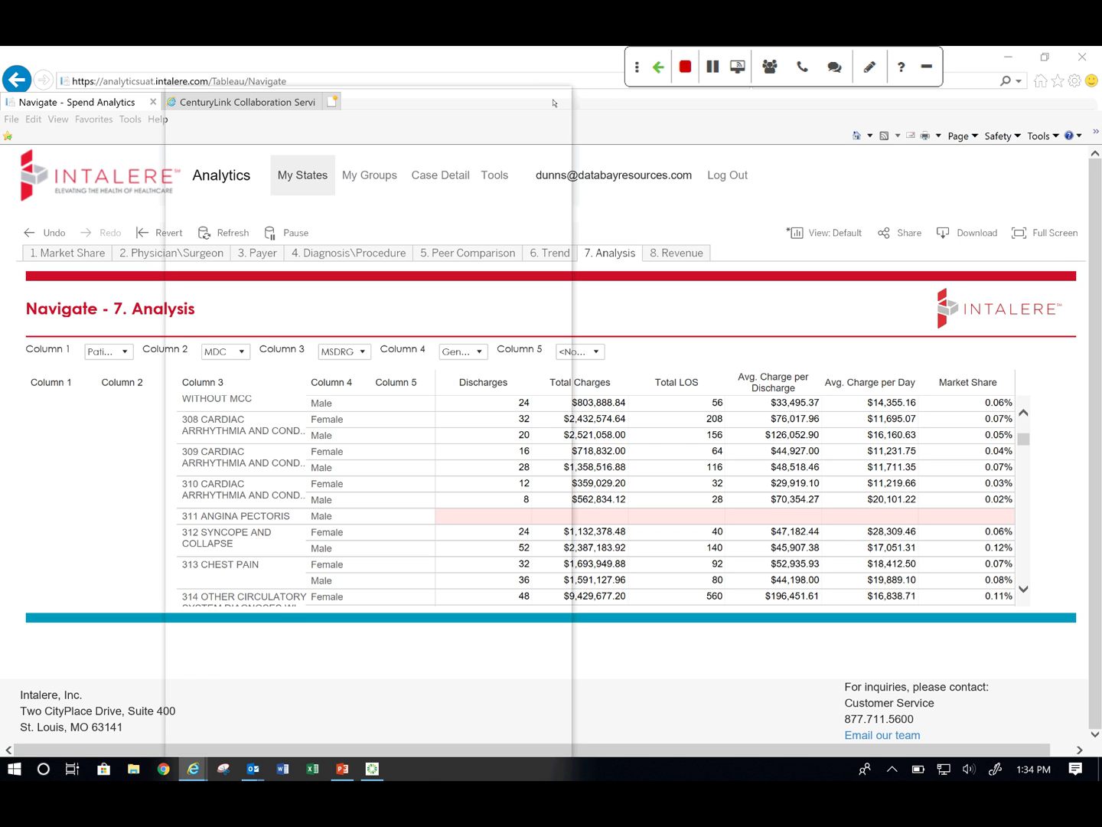
click(70, 253)
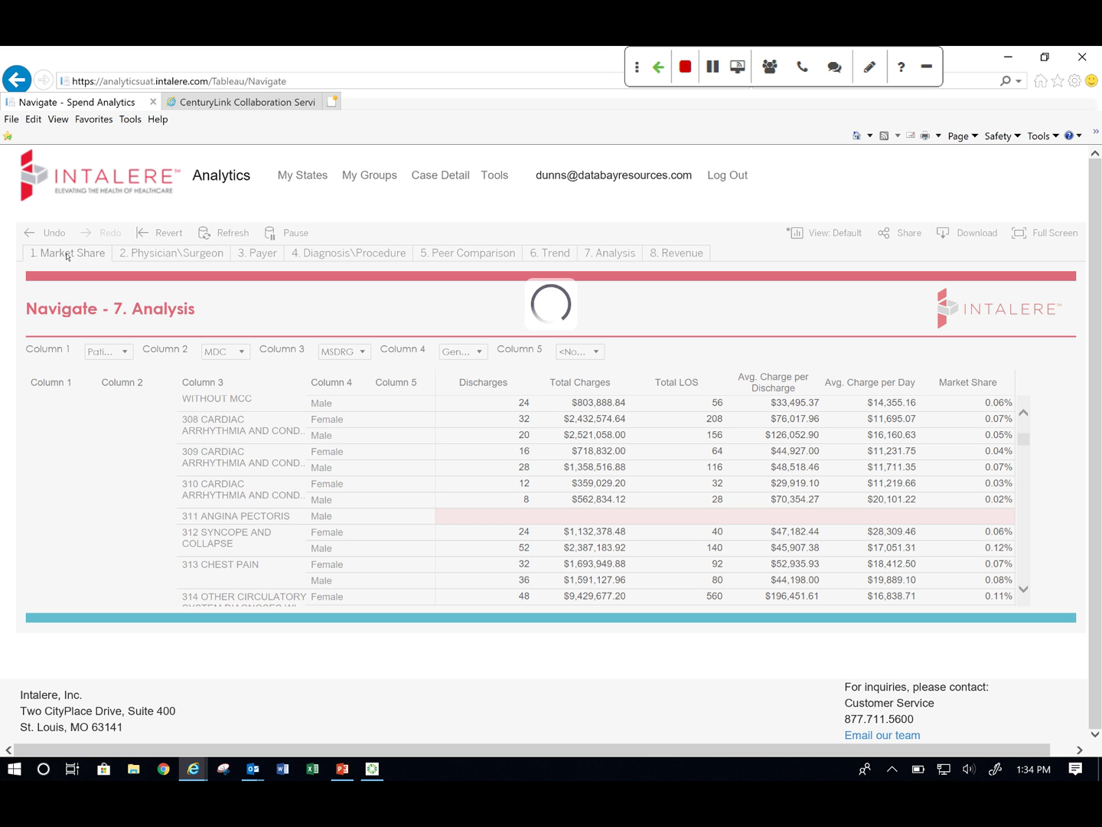